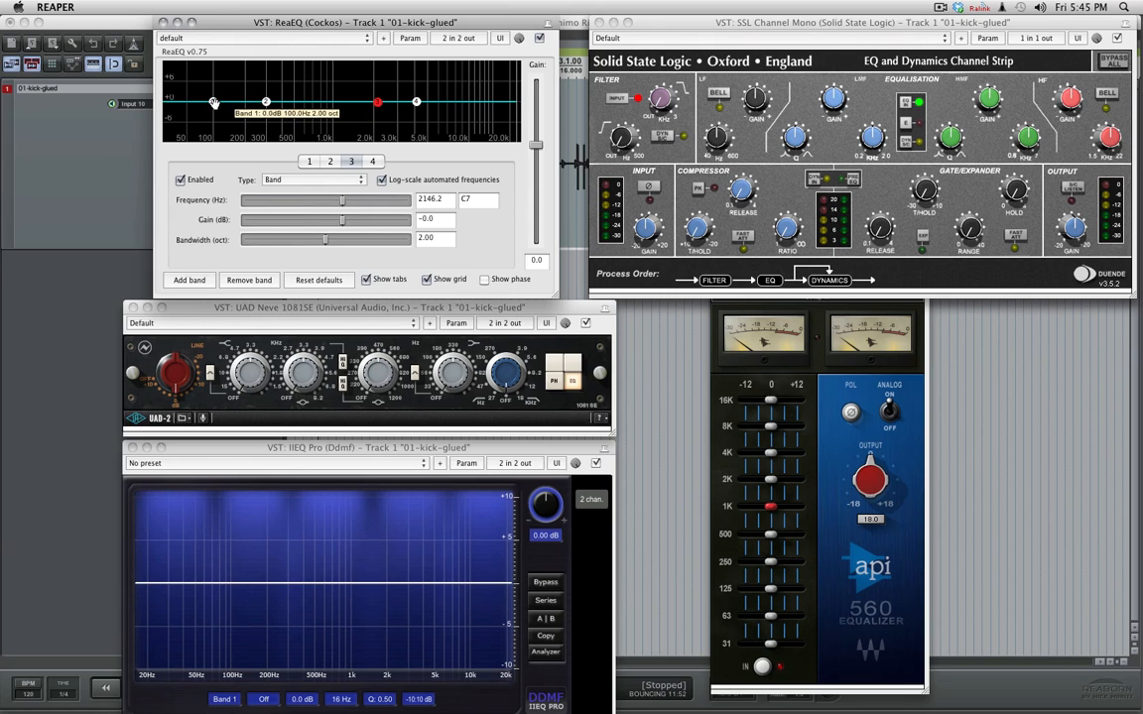
# - Make ReaEQ band 1 a low shelf near 101.6 Hz with about 9.2 dB of boost
pyautogui.click(213, 103)
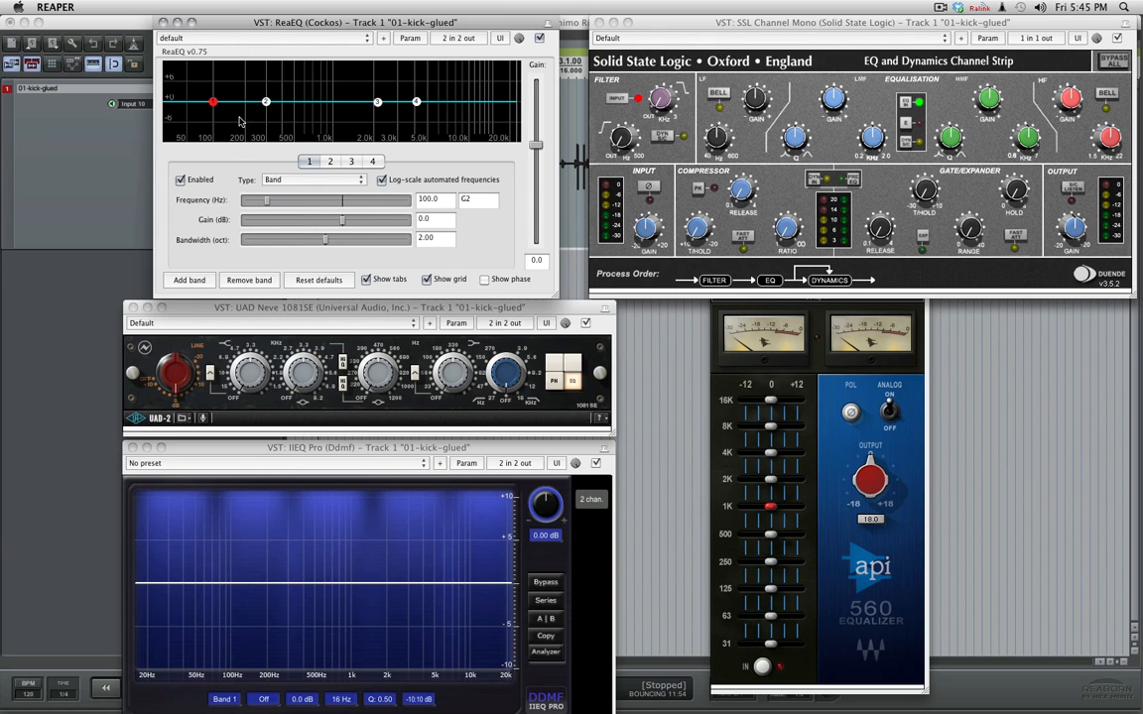
pyautogui.moveTo(212, 103); pyautogui.dragTo(214, 89)
pyautogui.click(286, 181)
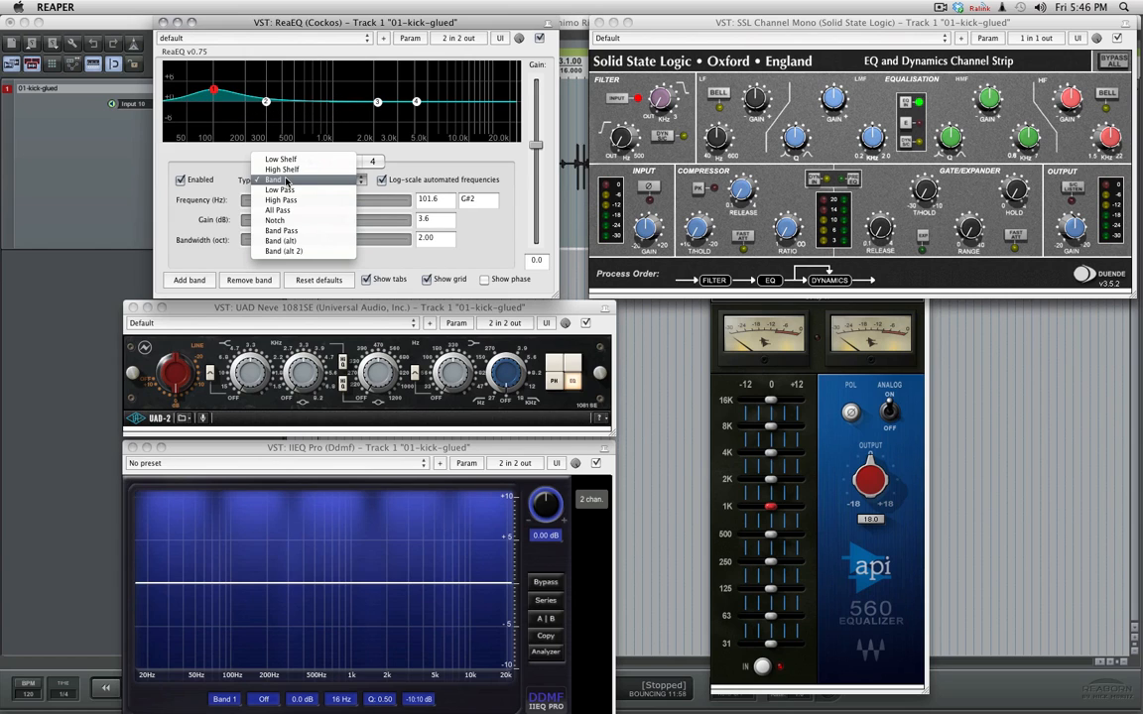
pyautogui.click(281, 159)
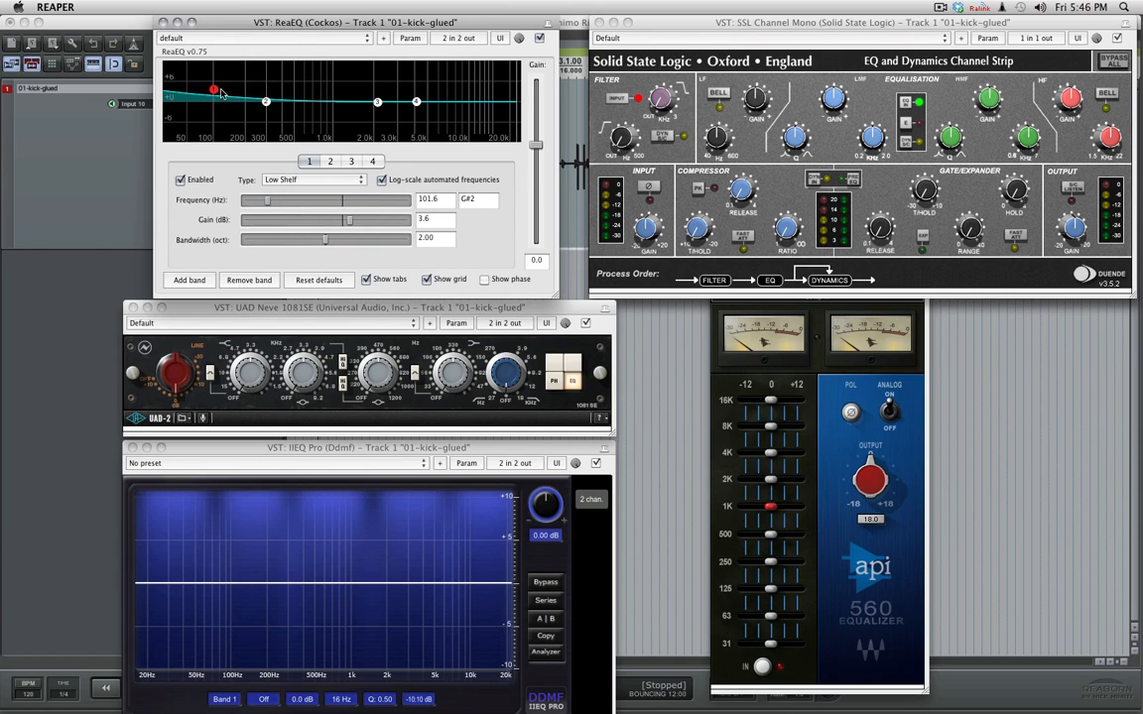
pyautogui.moveTo(213, 91); pyautogui.dragTo(213, 73)
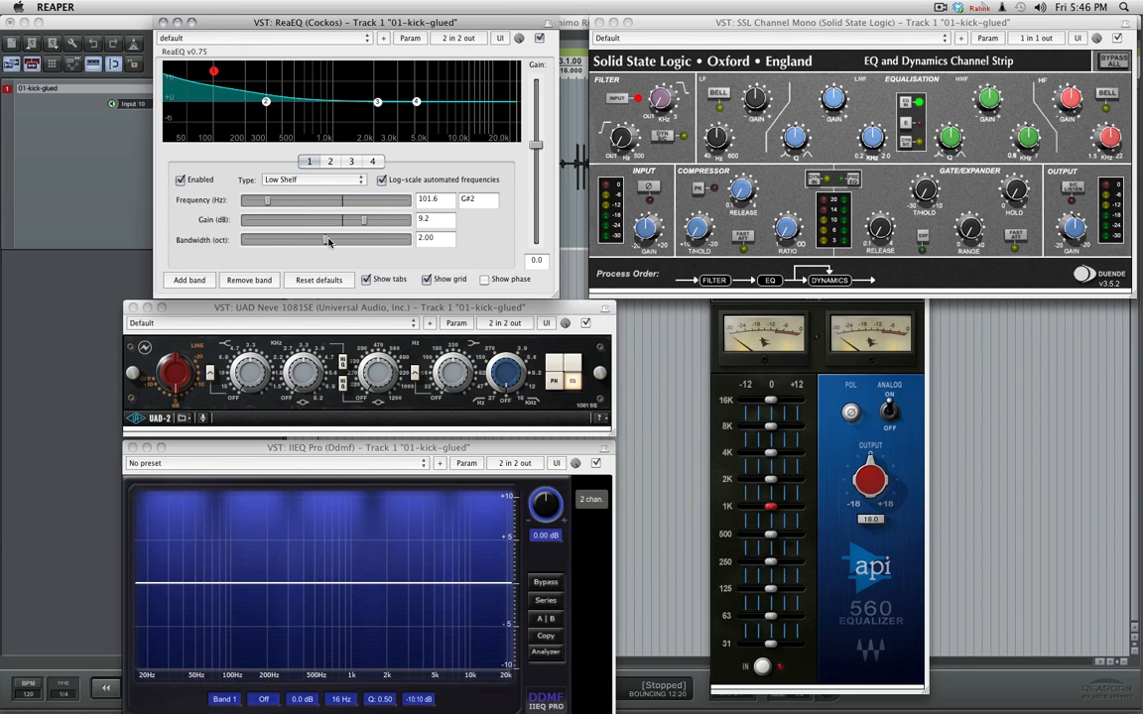
# - Reshape band 1's low shelf to about 111.7 Hz with 6.8 dB gain and a bandwidth of 0.01 octaves
pyautogui.moveTo(324, 240); pyautogui.dragTo(251, 234)
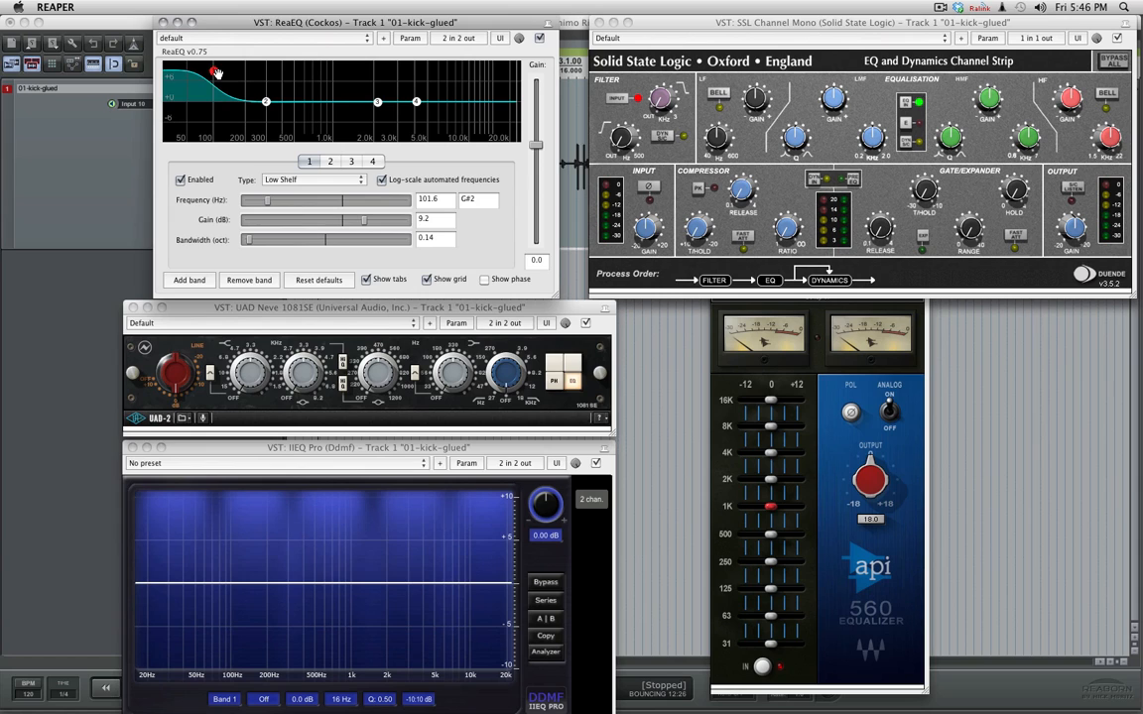
pyautogui.moveTo(214, 72); pyautogui.dragTo(214, 90)
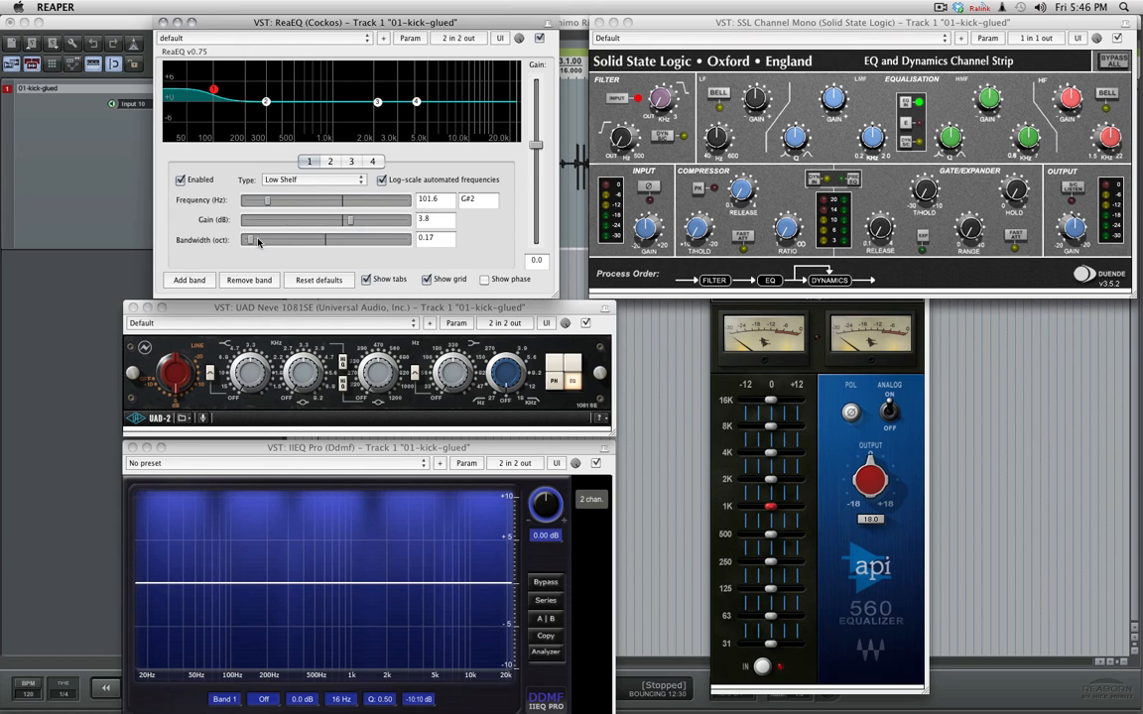
pyautogui.moveTo(248, 240)
pyautogui.mouseDown()
pyautogui.moveTo(324, 238)
pyautogui.moveTo(234, 236)
pyautogui.moveTo(301, 235)
pyautogui.moveTo(268, 233)
pyautogui.mouseUp()
pyautogui.moveTo(211, 88); pyautogui.dragTo(217, 78)
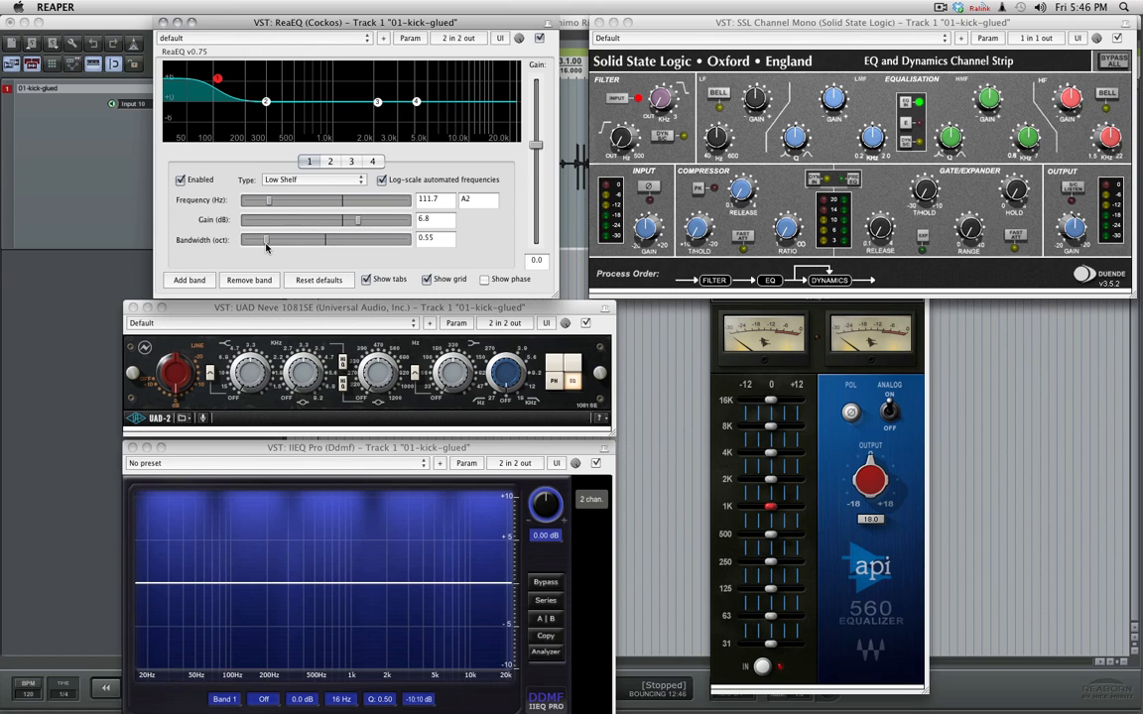
pyautogui.moveTo(266, 247); pyautogui.dragTo(226, 240)
# - Turn band 4 into a high shelf near 5510 Hz with about 7.2 dB gain and a bandwidth of 0.01 octaves
pyautogui.moveTo(416, 103)
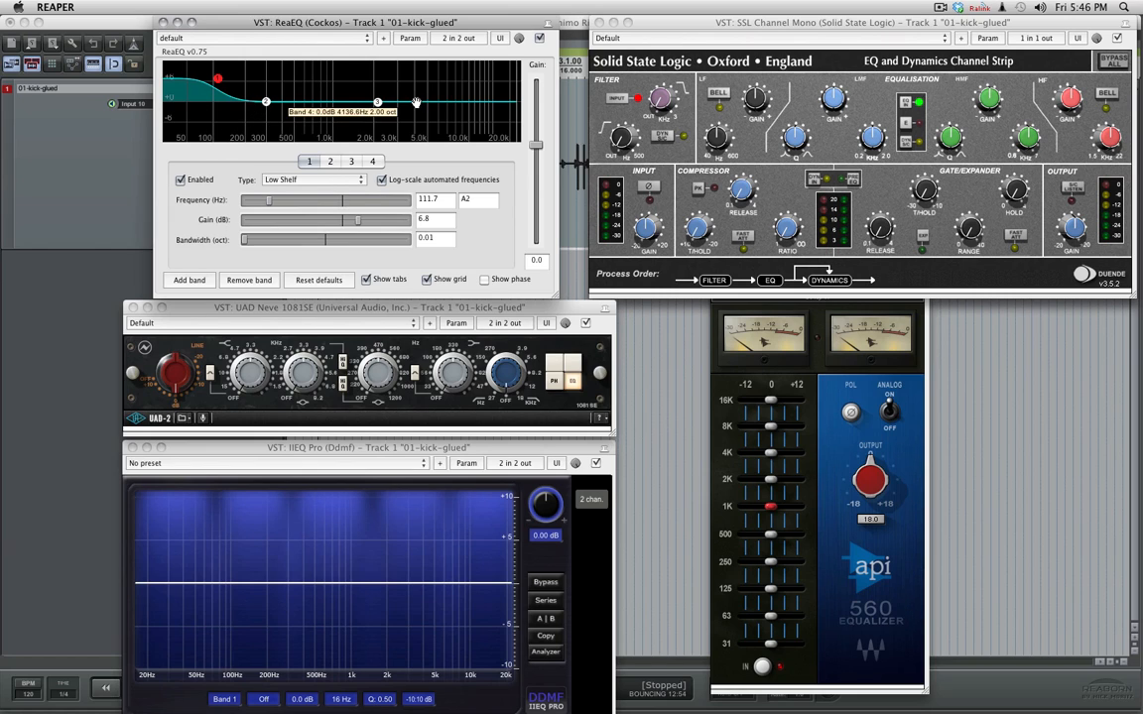
pyautogui.moveTo(415, 102); pyautogui.dragTo(433, 81)
pyautogui.click(338, 180)
pyautogui.click(317, 157)
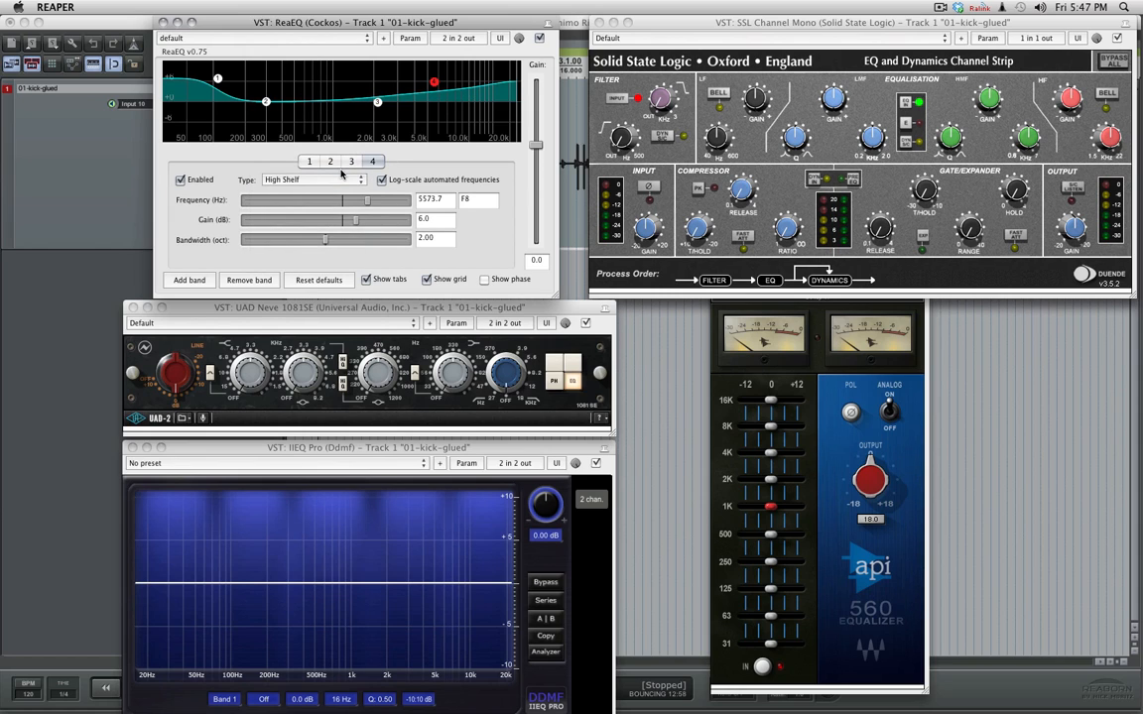
pyautogui.moveTo(283, 239); pyautogui.dragTo(204, 239)
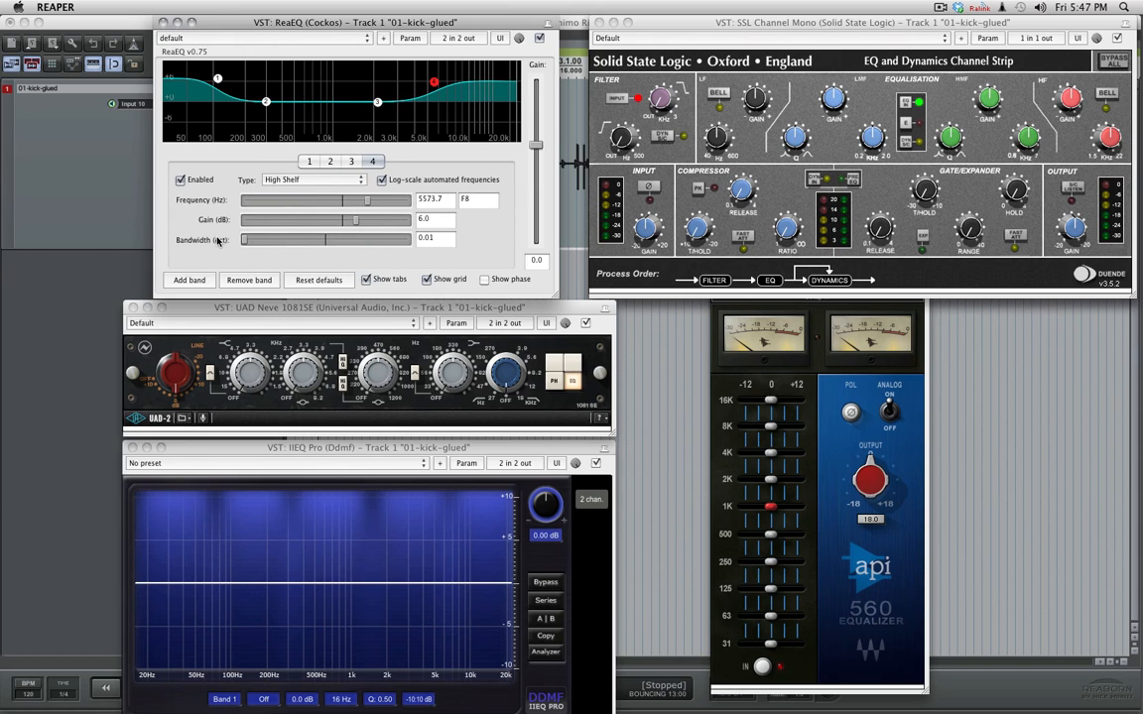
pyautogui.moveTo(434, 81); pyautogui.dragTo(432, 78)
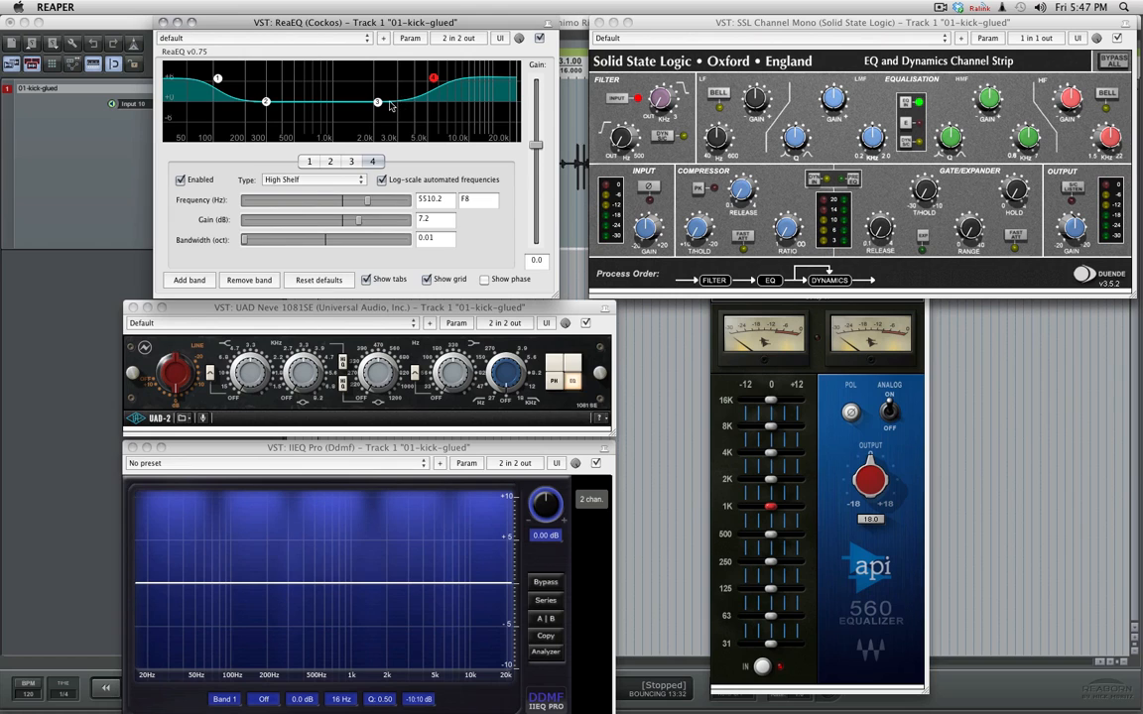
# - Boost band 3 by about 6.8 dB near 1004 Hz, with a bandwidth of about 0.95 octaves
pyautogui.moveTo(377, 102); pyautogui.dragTo(334, 82)
pyautogui.moveTo(325, 240); pyautogui.dragTo(264, 244)
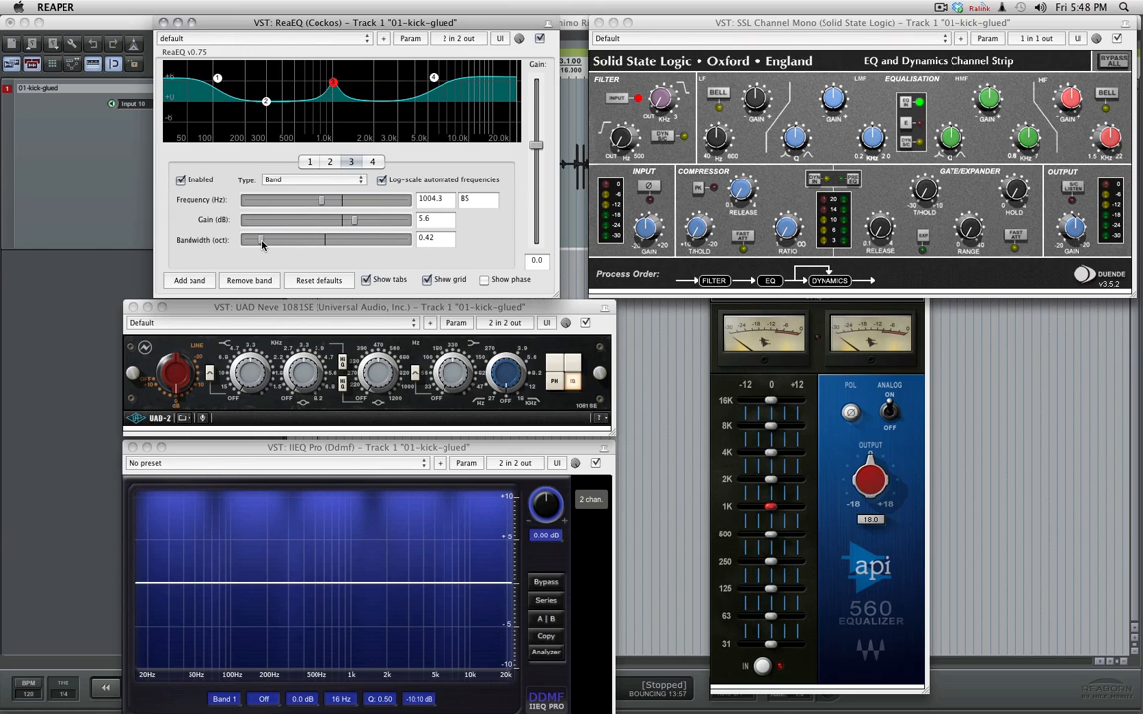
pyautogui.moveTo(261, 245); pyautogui.dragTo(256, 243)
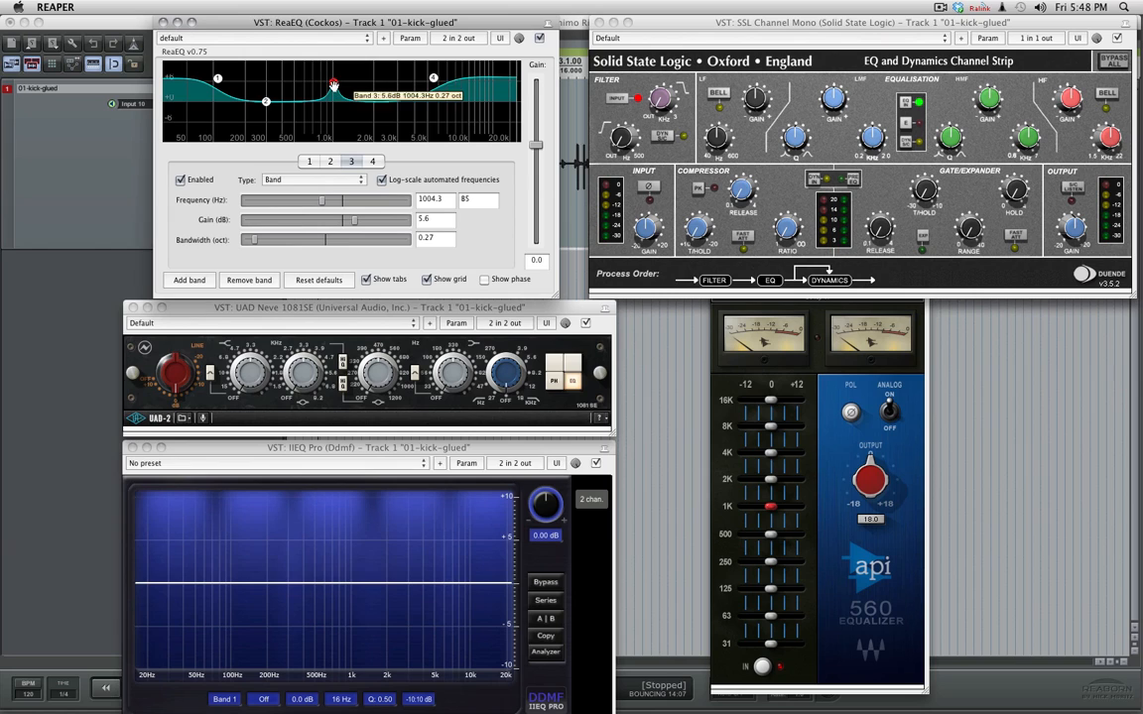
pyautogui.moveTo(333, 84); pyautogui.dragTo(334, 80)
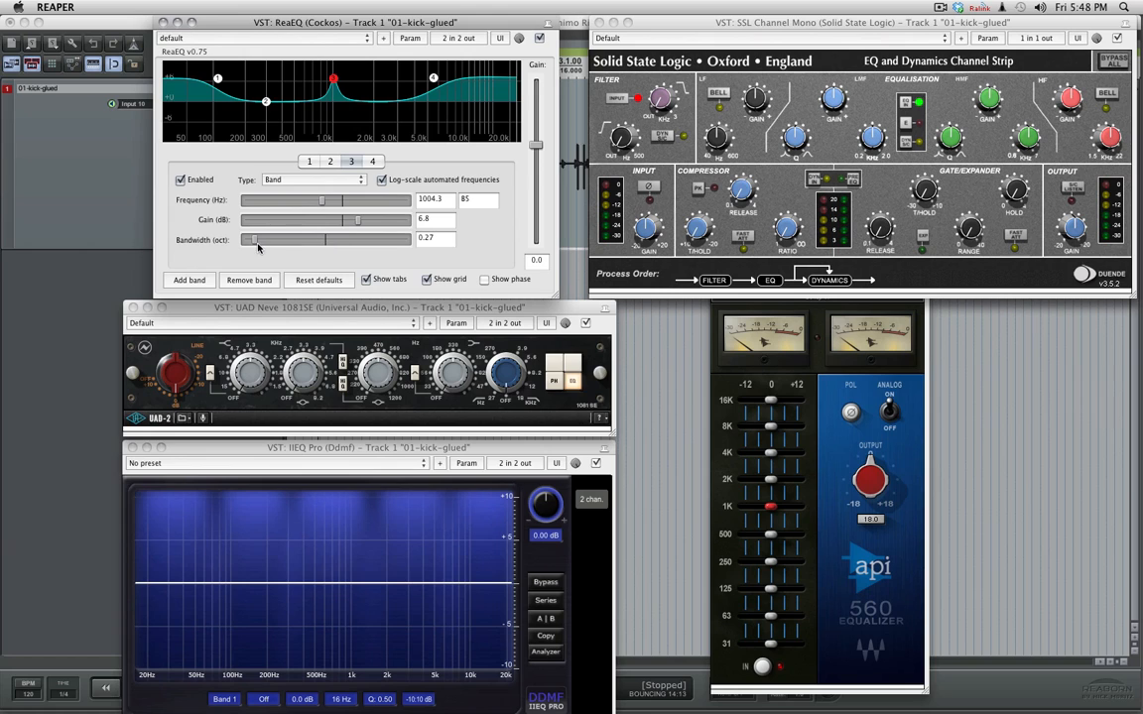
pyautogui.moveTo(253, 243); pyautogui.dragTo(280, 240)
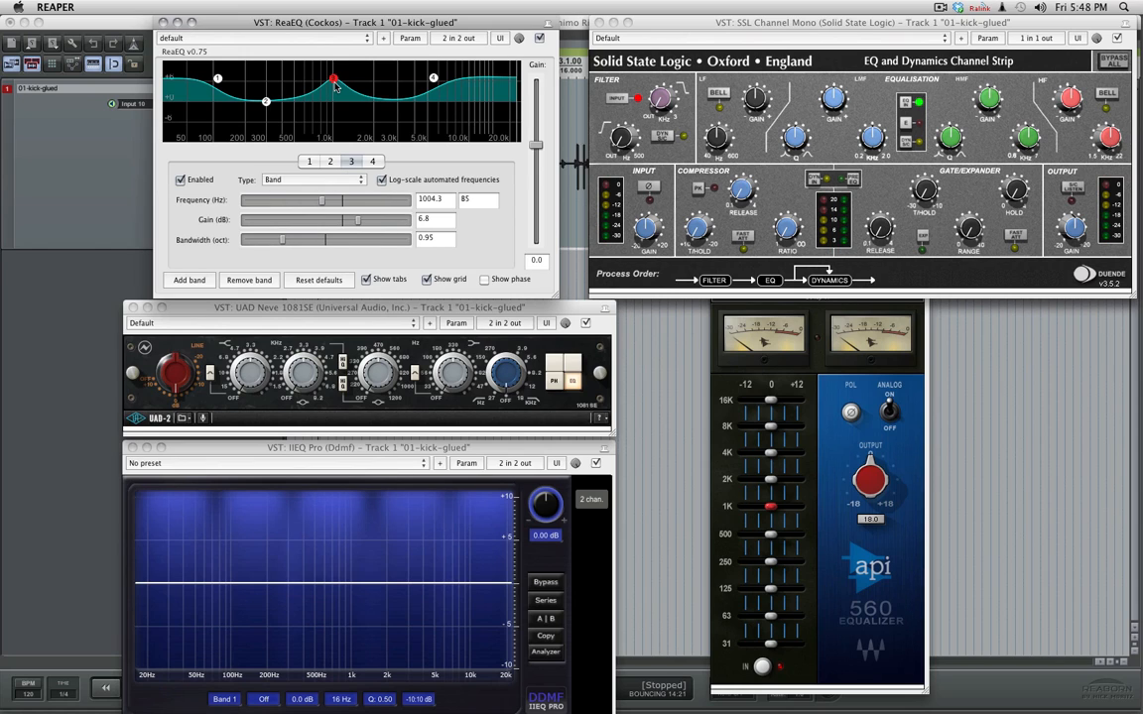
# - Move band 2 to about 324 Hz at -0.2 dB, and raise band 3 to about 7.8 dB near 981 Hz with slightly narrower bandwidth
pyautogui.moveTo(335, 79)
pyautogui.moveTo(265, 101)
pyautogui.moveTo(265, 101)
pyautogui.mouseDown()
pyautogui.moveTo(269, 92)
pyautogui.moveTo(270, 103)
pyautogui.mouseUp()
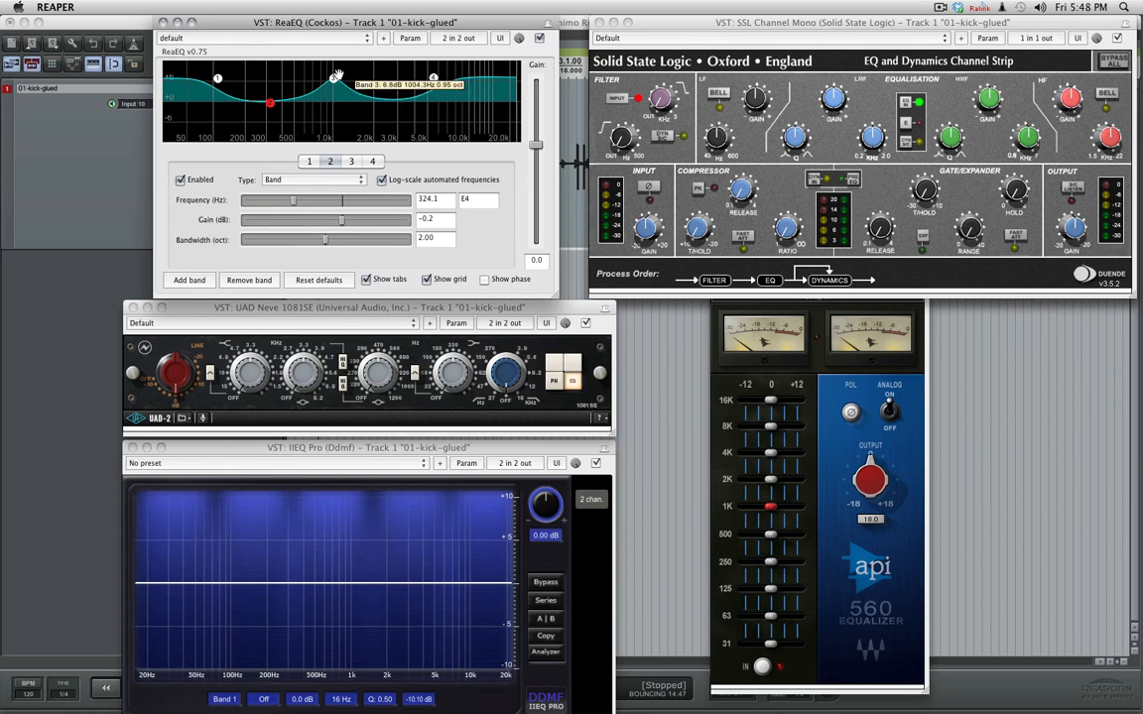
pyautogui.moveTo(333, 80)
pyautogui.mouseDown()
pyautogui.moveTo(323, 80)
pyautogui.moveTo(334, 90)
pyautogui.moveTo(332, 74)
pyautogui.mouseUp()
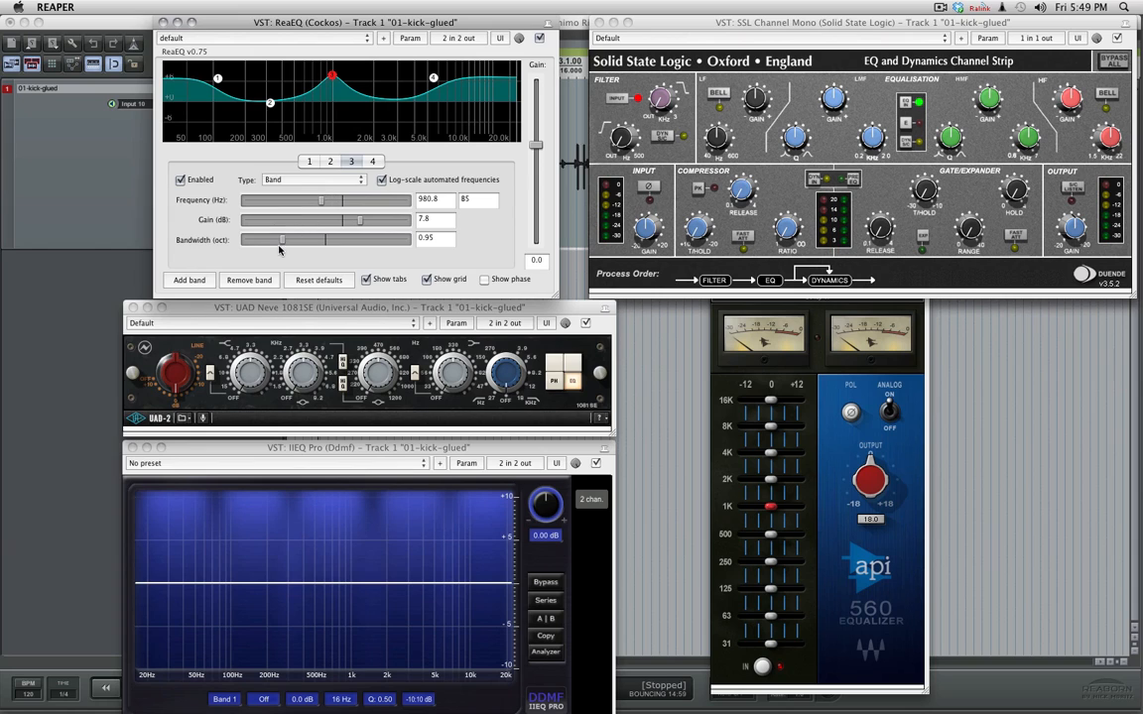
pyautogui.moveTo(282, 245); pyautogui.dragTo(275, 242)
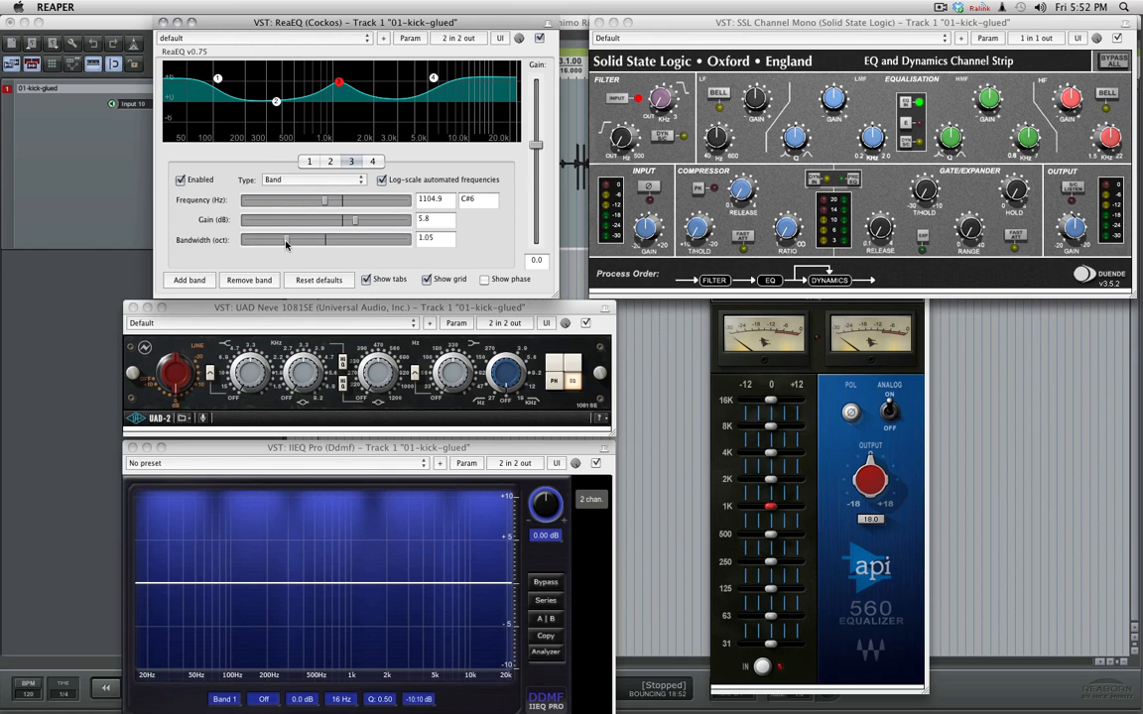
# - Soften band 3 to a broad boost of about 2.4 dB near 1005 Hz with a bandwidth of about 1.53 octaves
pyautogui.moveTo(338, 81)
pyautogui.mouseDown()
pyautogui.moveTo(344, 106)
pyautogui.moveTo(335, 94)
pyautogui.mouseUp()
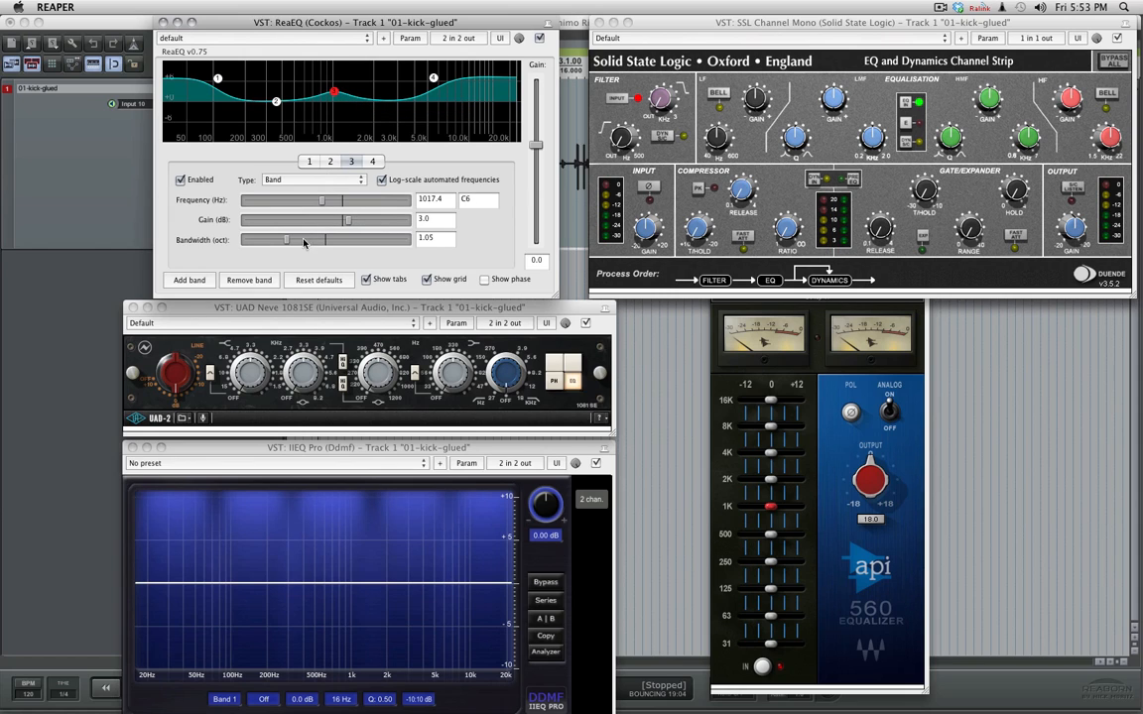
pyautogui.moveTo(286, 240); pyautogui.dragTo(317, 244)
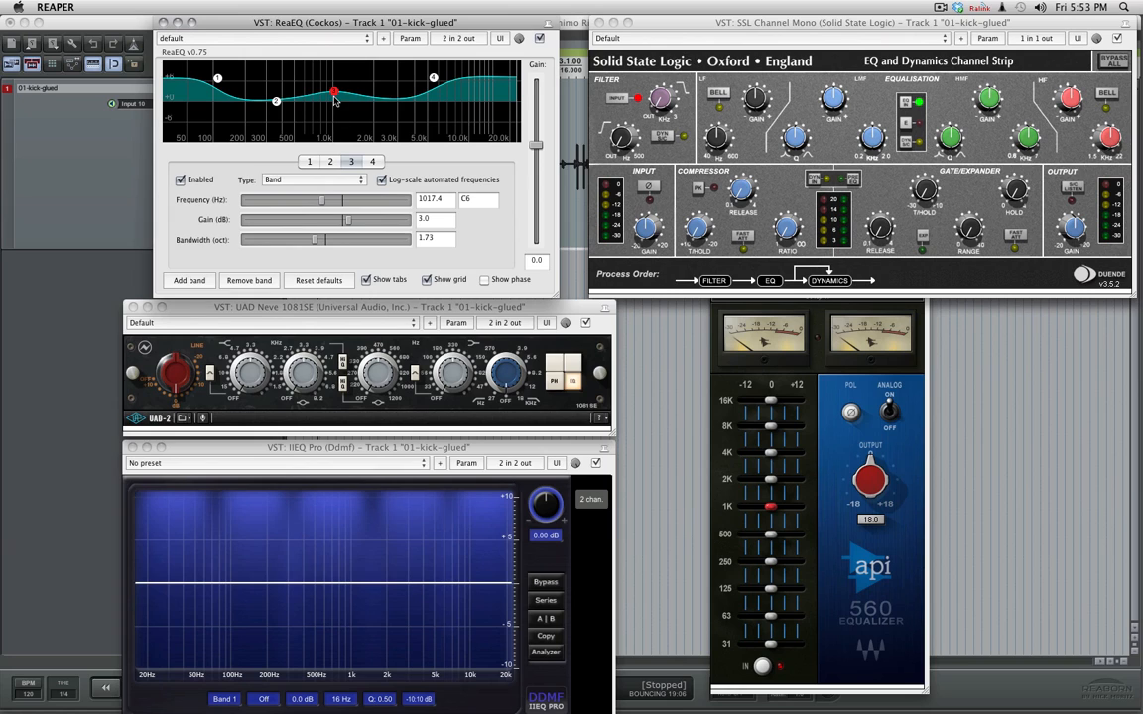
pyautogui.moveTo(335, 92); pyautogui.dragTo(334, 94)
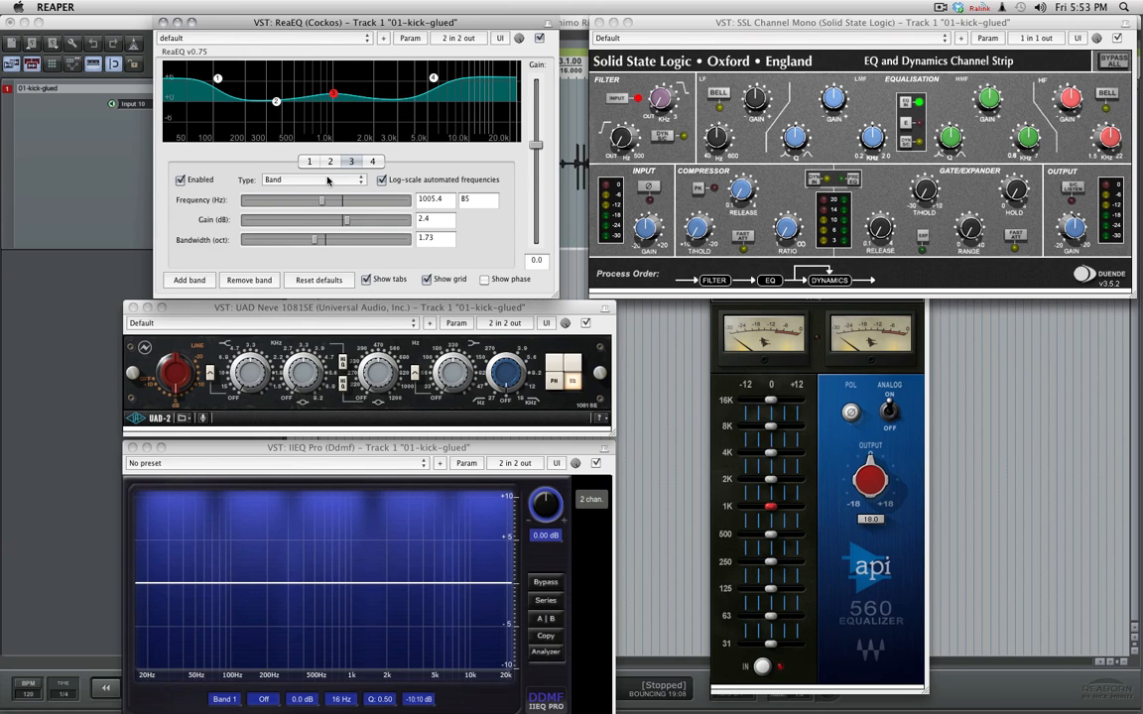
pyautogui.moveTo(315, 241); pyautogui.dragTo(305, 241)
# - Make band 3 a steep, narrow peak of about 11 dB near 982 Hz with a bandwidth of about 0.25 octaves
pyautogui.moveTo(331, 92)
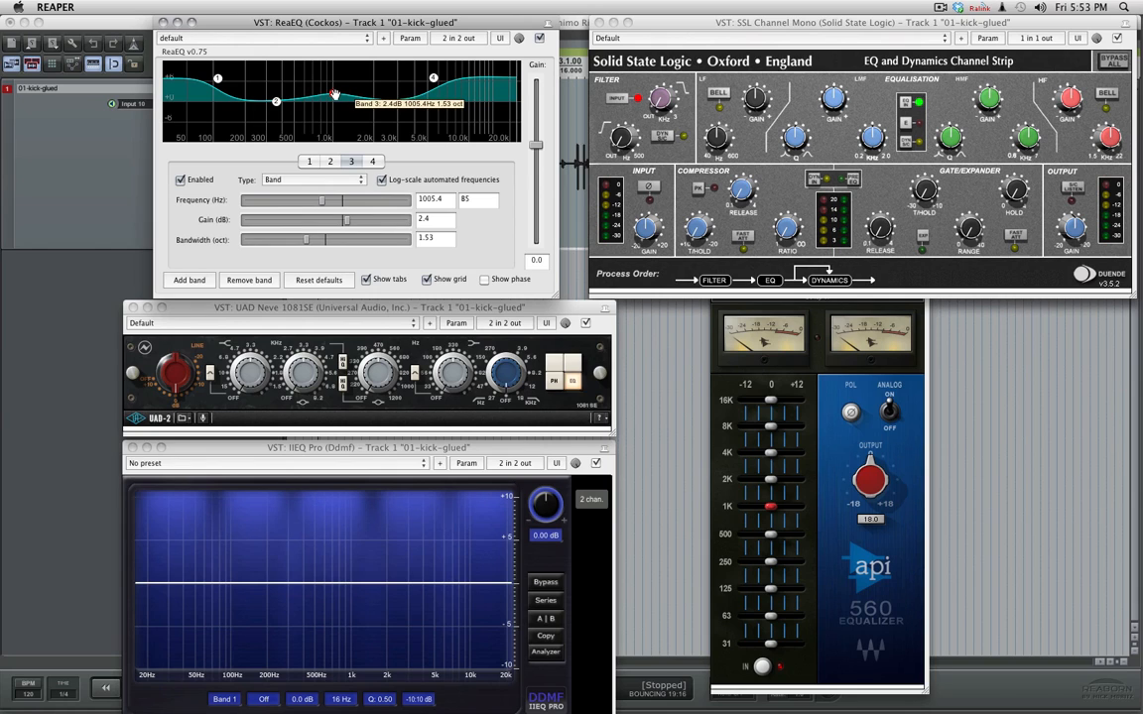
pyautogui.moveTo(333, 95); pyautogui.dragTo(335, 72)
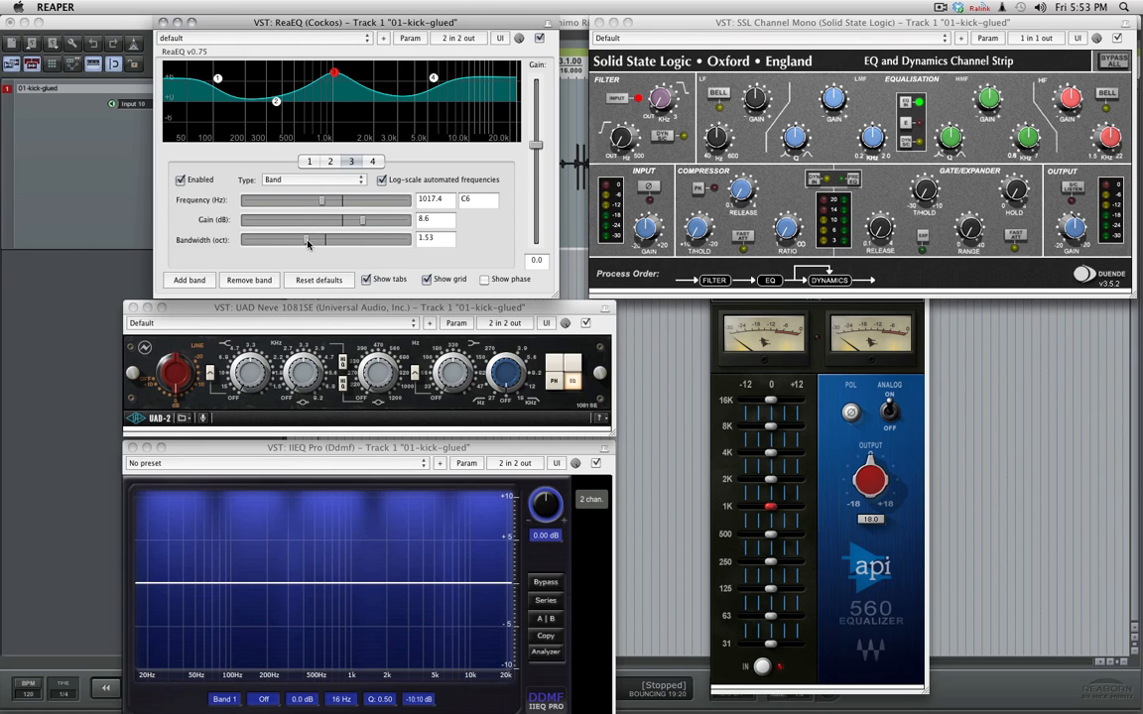
pyautogui.moveTo(308, 243); pyautogui.dragTo(233, 221)
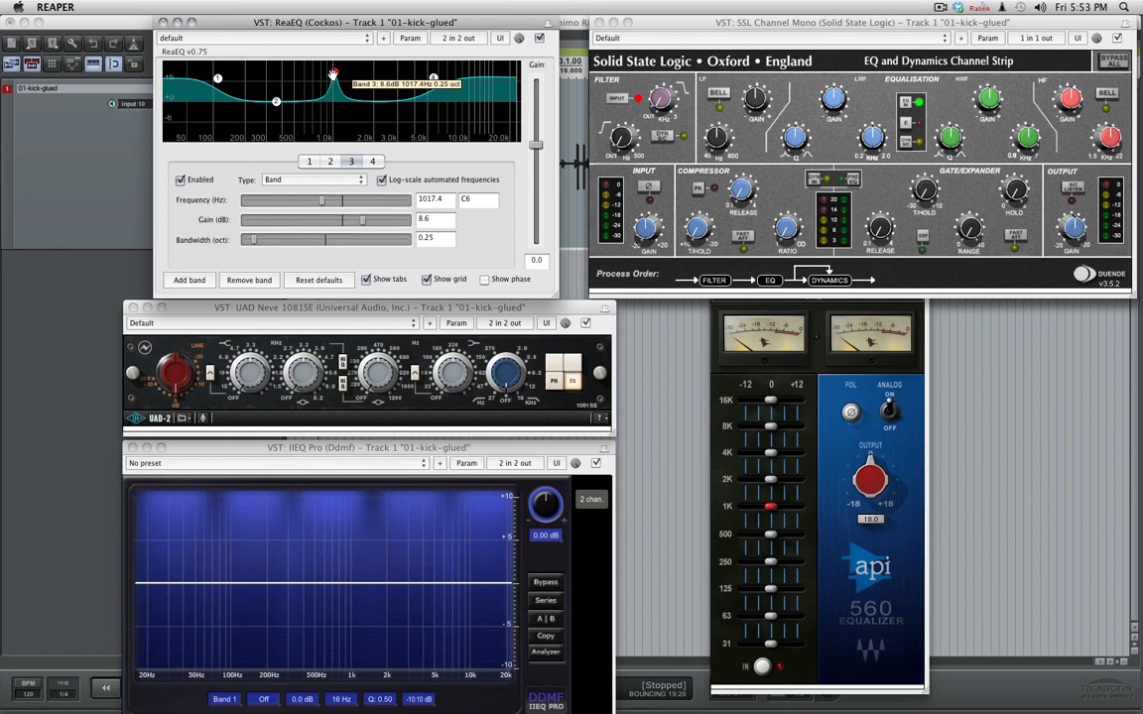
pyautogui.moveTo(334, 75); pyautogui.dragTo(332, 64)
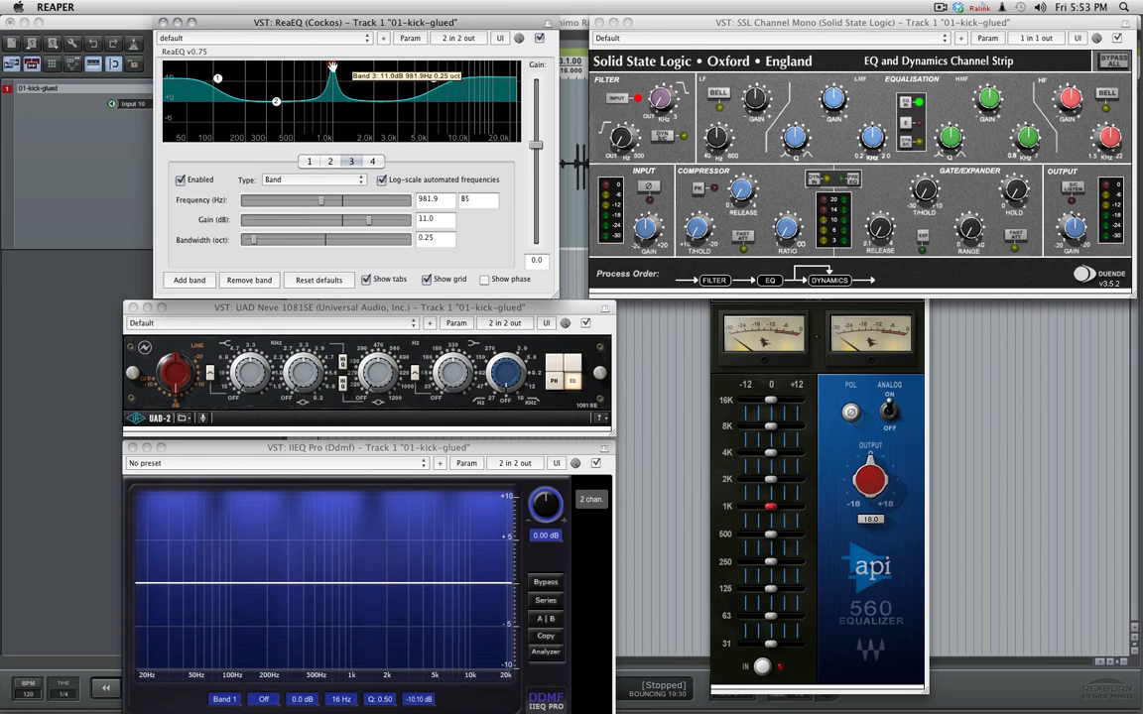
# - Reduce band 3 to a gentle boost of about 2.2 dB near 994 Hz and widen its bandwidth to about 1.33 octaves
pyautogui.moveTo(332, 67); pyautogui.dragTo(334, 92)
pyautogui.moveTo(254, 239); pyautogui.dragTo(298, 240)
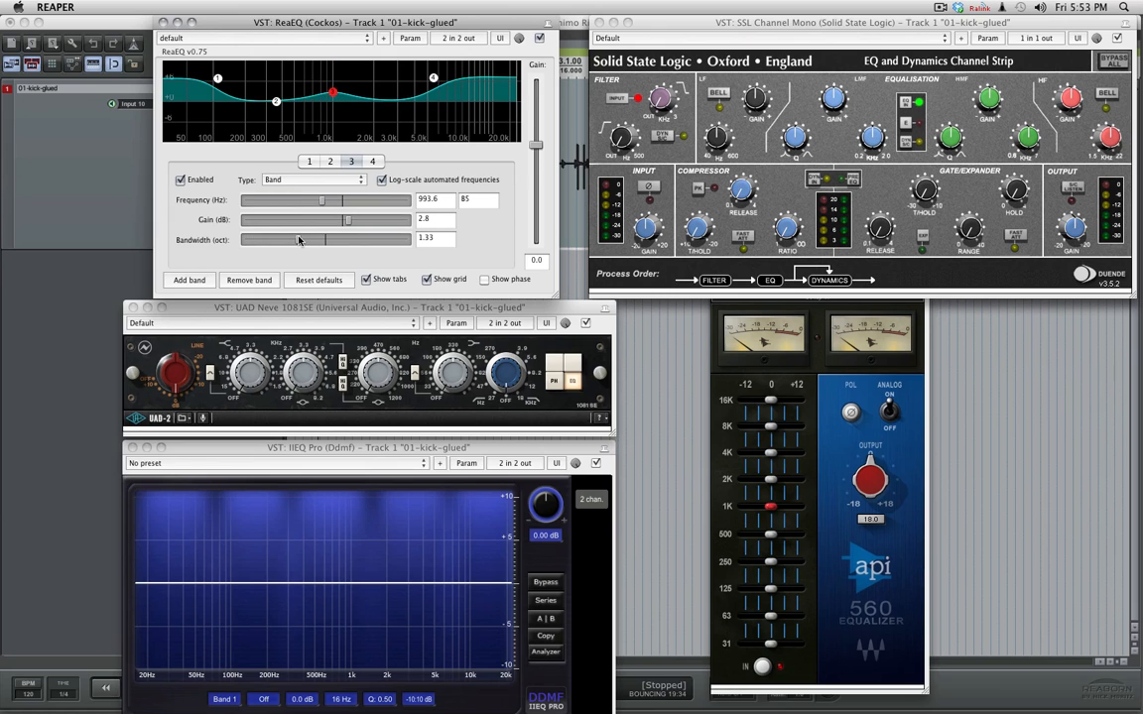
pyautogui.moveTo(332, 92); pyautogui.dragTo(334, 95)
# - Turn band 3 into a deep cut of about -11.2 dB near 623 Hz and narrow its bandwidth
pyautogui.moveTo(333, 95)
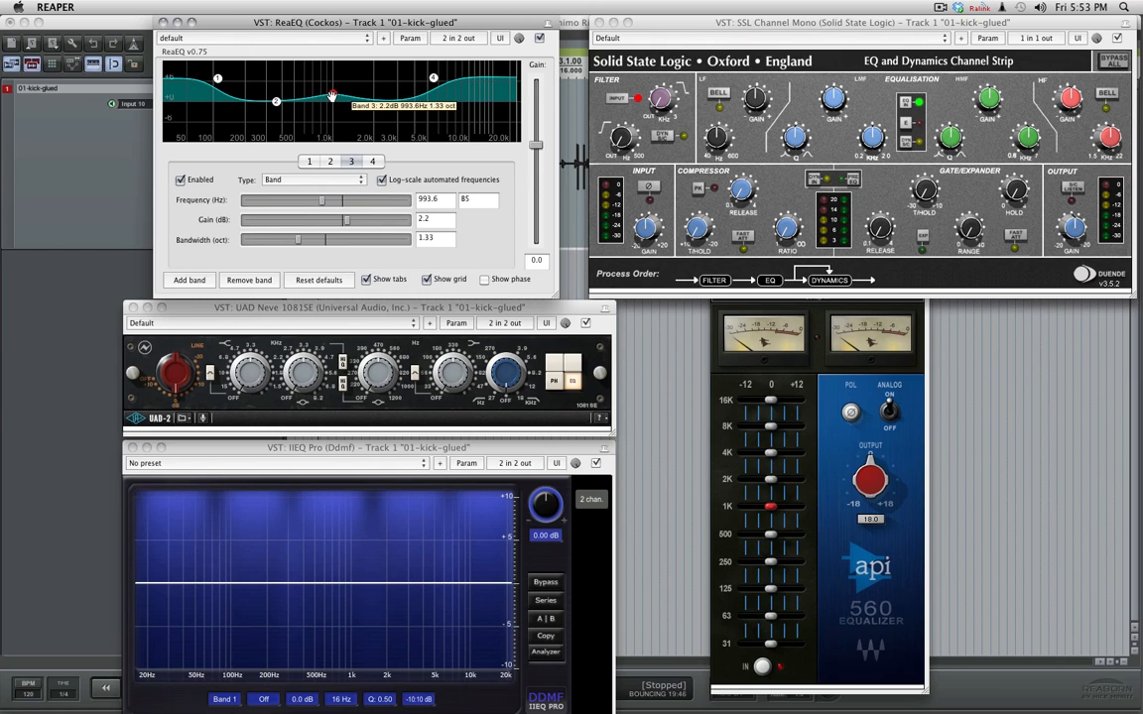
pyautogui.moveTo(333, 97); pyautogui.dragTo(306, 137)
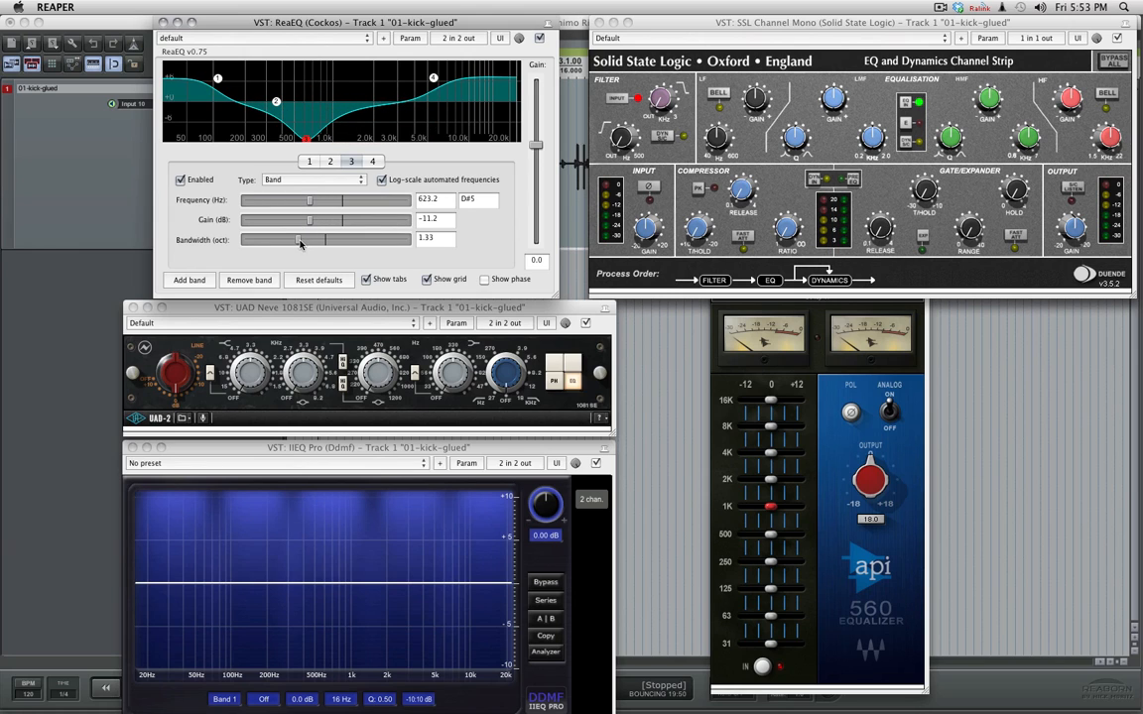
pyautogui.moveTo(298, 239); pyautogui.dragTo(252, 248)
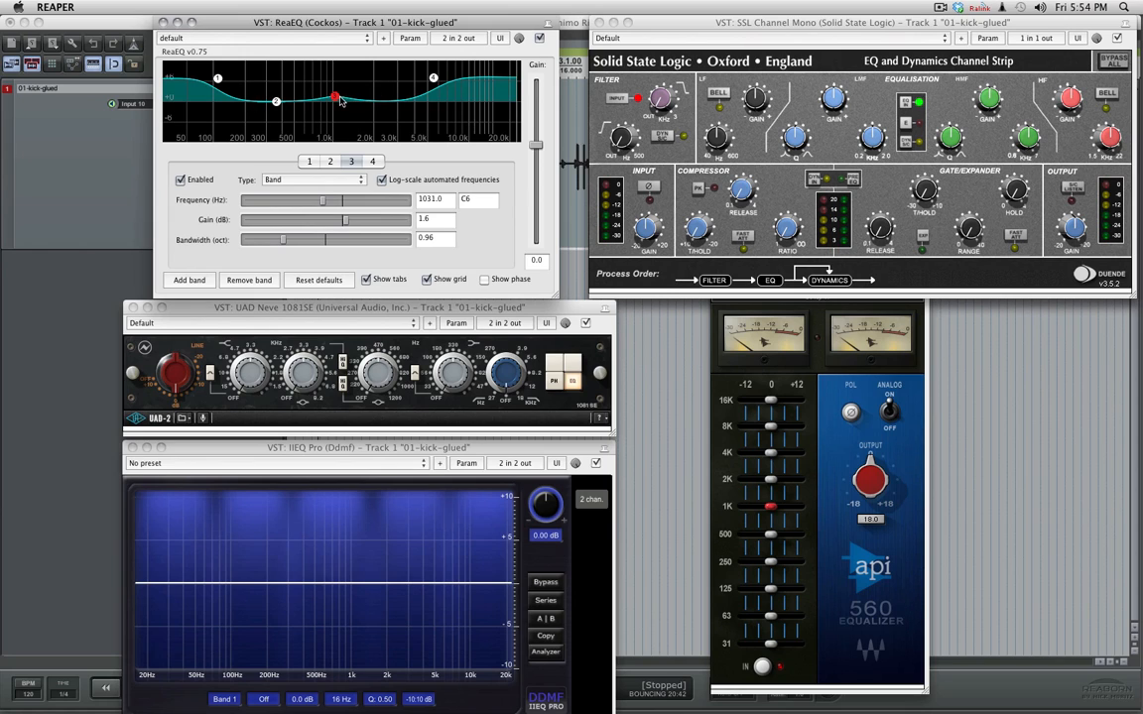
pyautogui.moveTo(335, 98)
# - On the API 560, boost the 16K band by about 5.5 dB, boost 4K and 1K, and cut 8K and 2K
pyautogui.moveTo(770, 400); pyautogui.dragTo(786, 507)
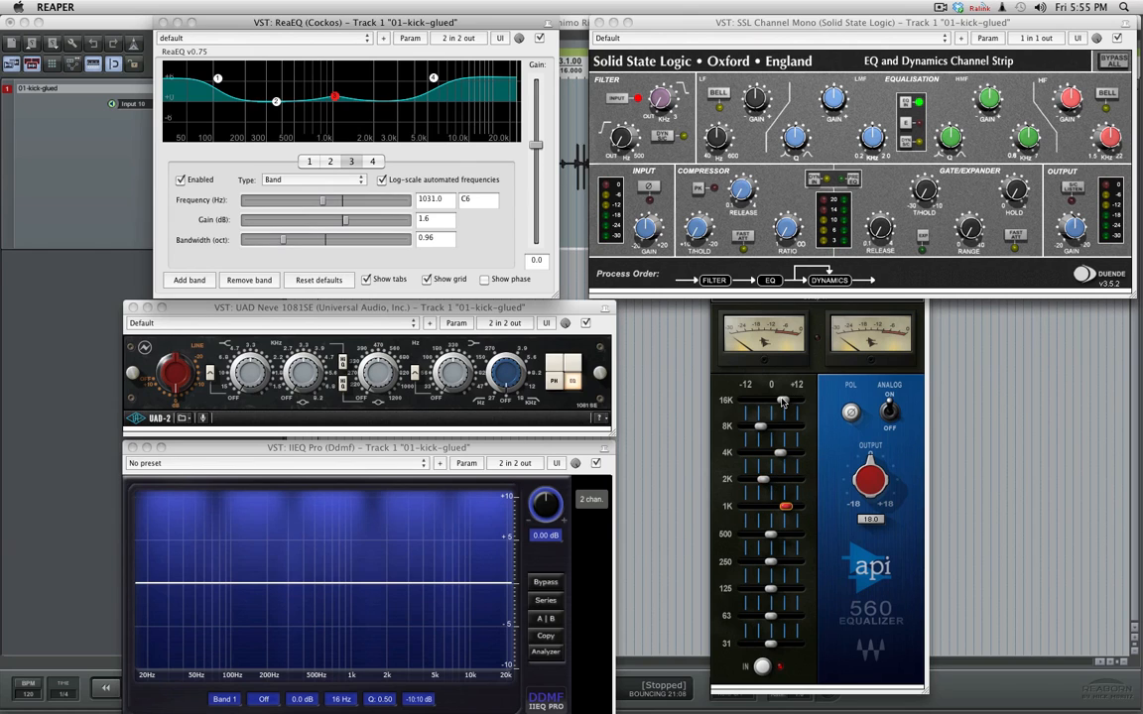
pyautogui.moveTo(804, 394)
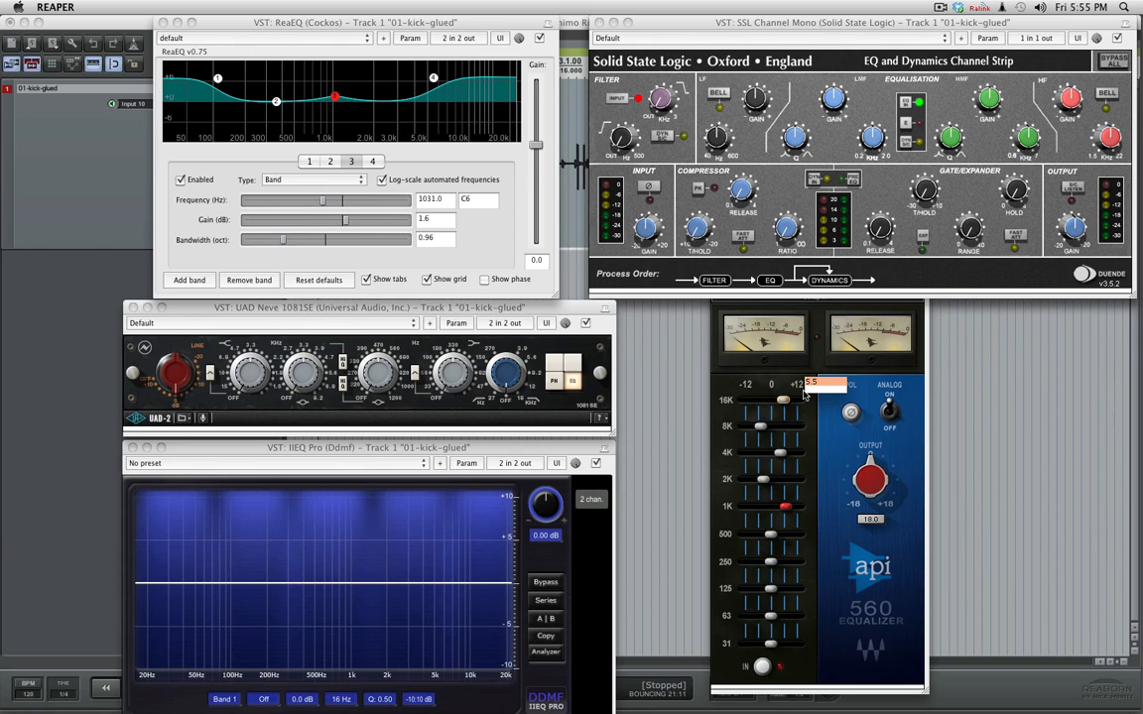
# - Return the API 560's 16K, 8K, 4K, 2K and 1K bands to 0 dB
pyautogui.moveTo(783, 400); pyautogui.dragTo(770, 454)
pyautogui.moveTo(783, 455)
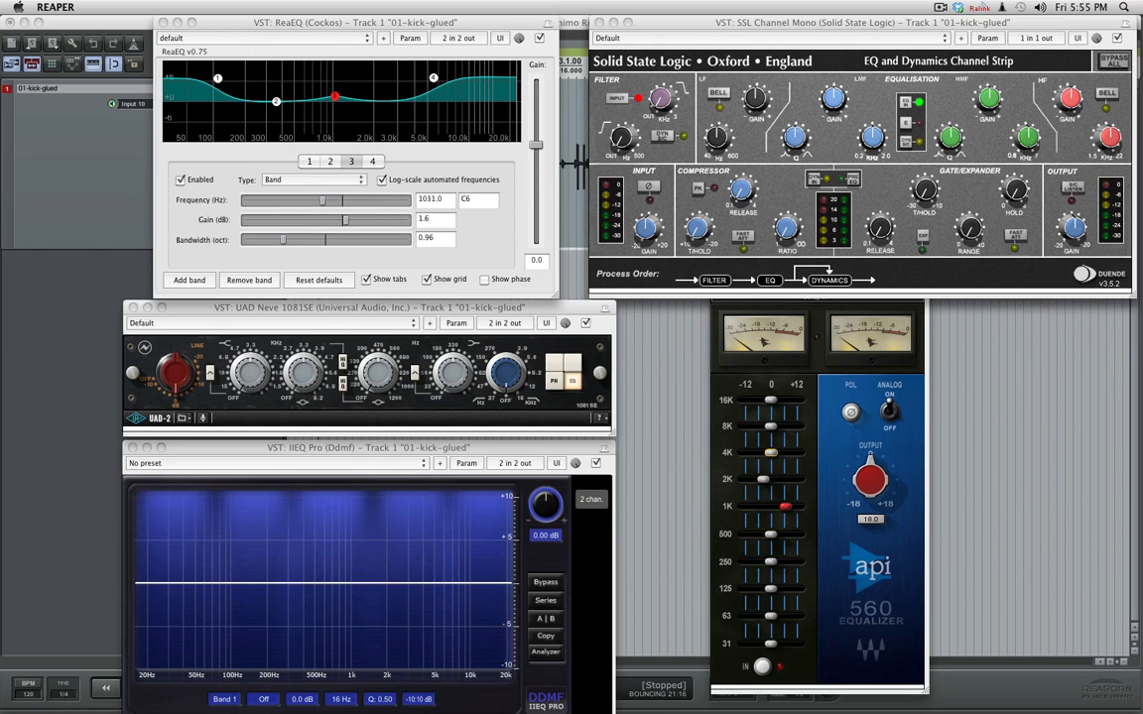
pyautogui.moveTo(766, 480)
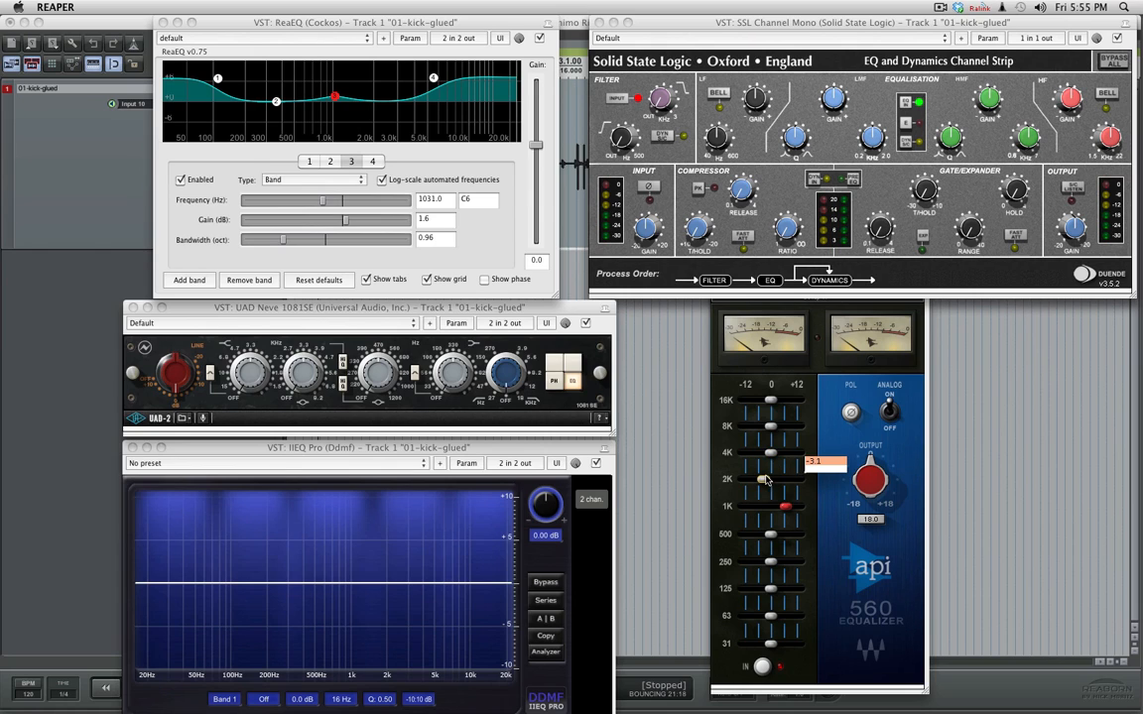
pyautogui.moveTo(767, 480); pyautogui.dragTo(775, 508)
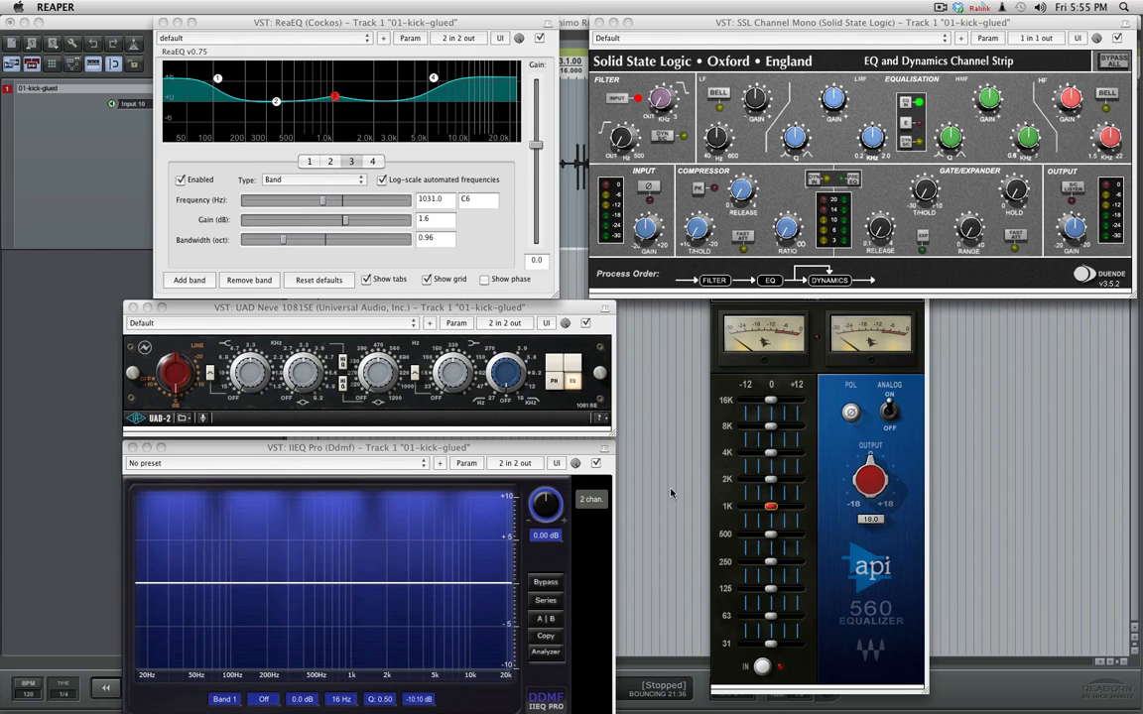
pyautogui.click(378, 309)
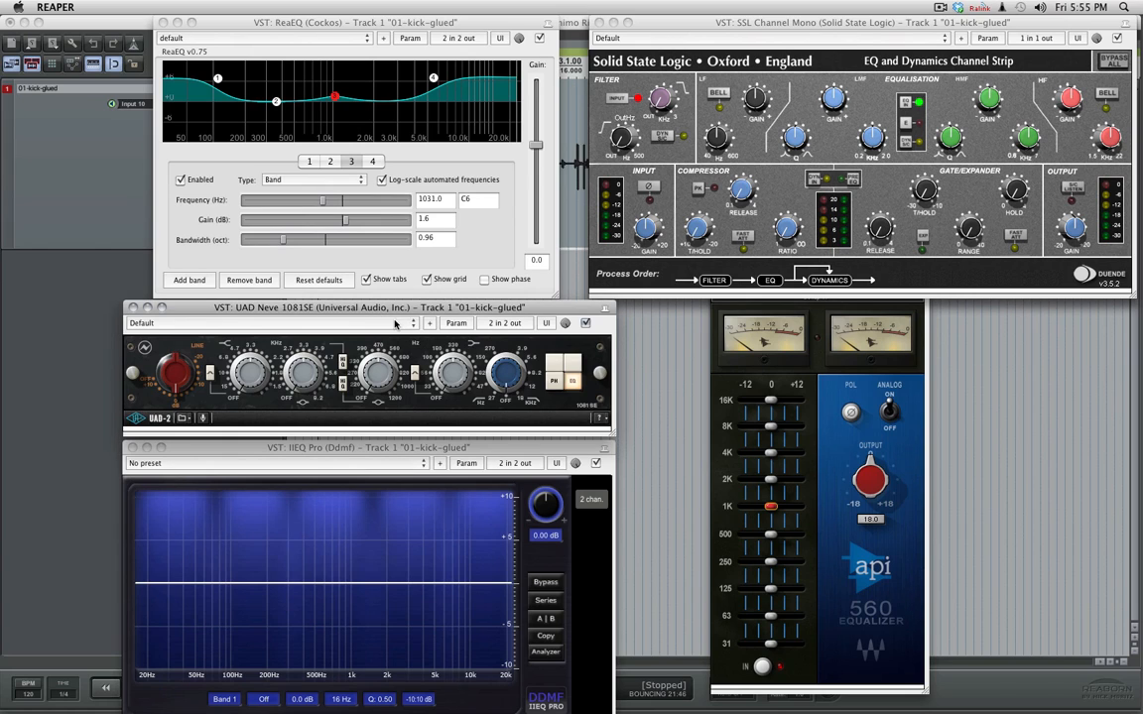
pyautogui.click(476, 30)
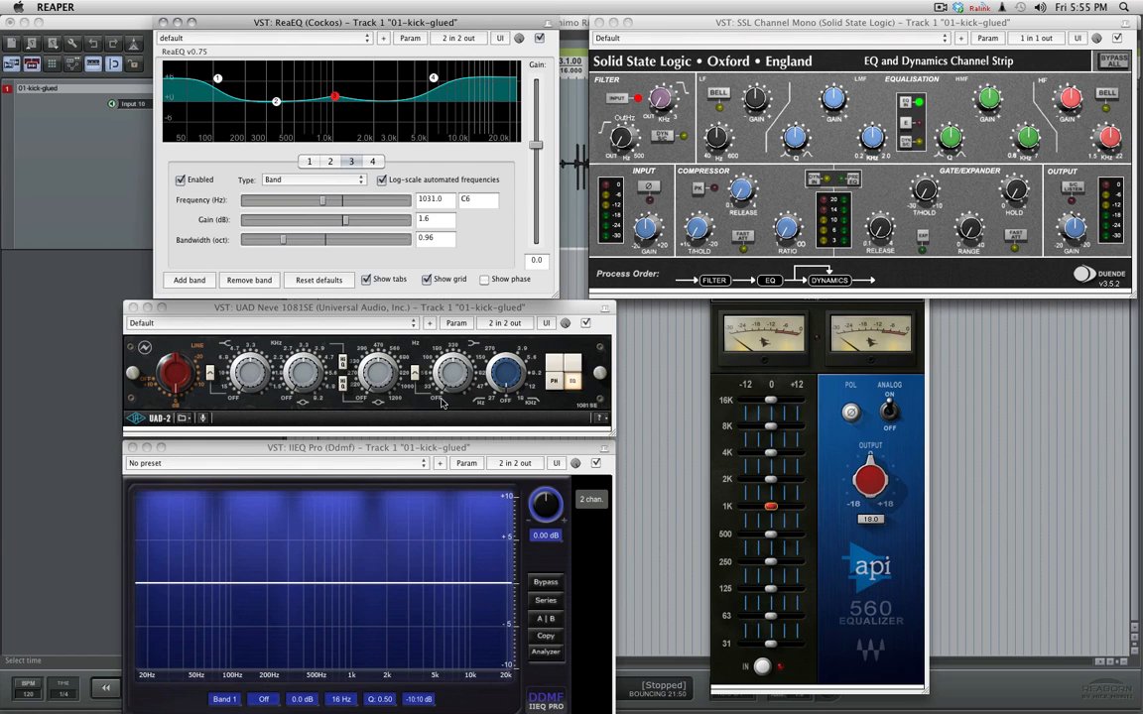
# - In IIEQ Pro, create an AnaPeak band boosted about 6.4 dB near 537 Hz
pyautogui.click(399, 451)
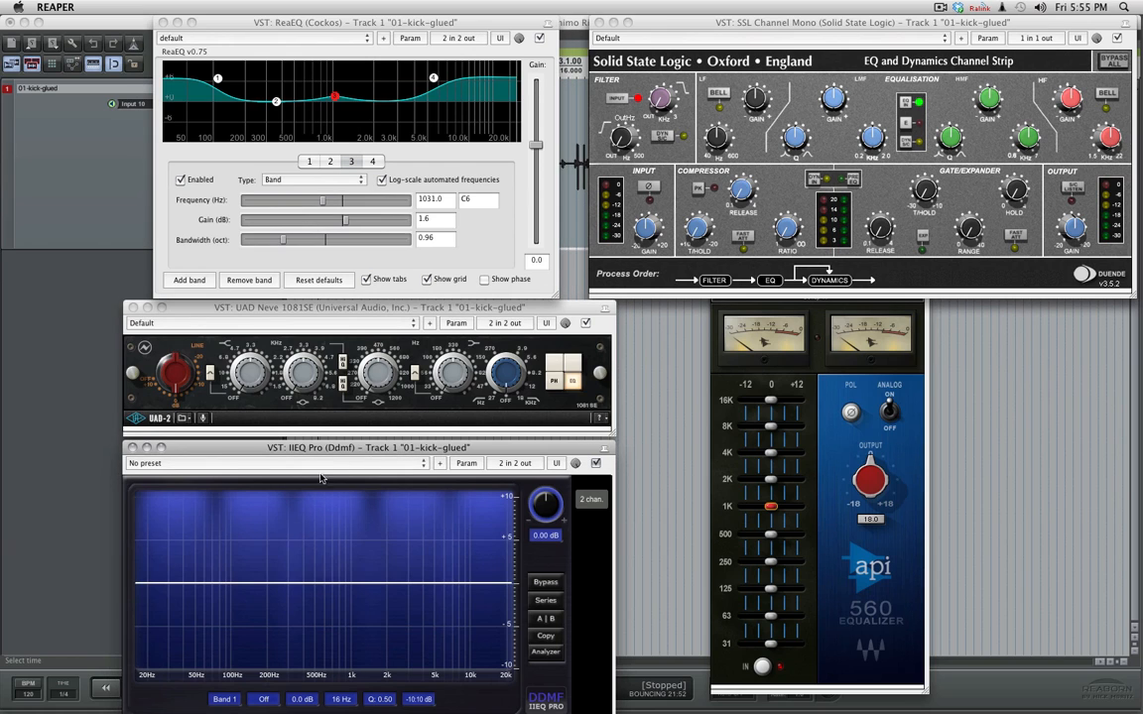
pyautogui.moveTo(349, 450); pyautogui.dragTo(349, 446)
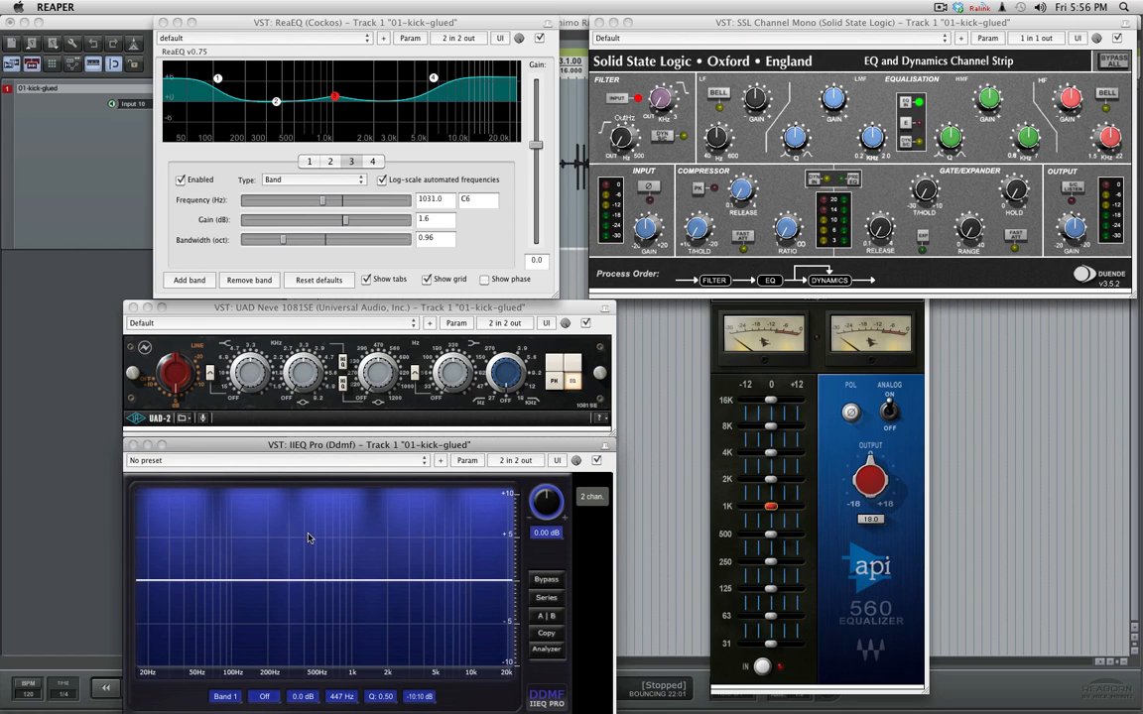
pyautogui.doubleClick(305, 580)
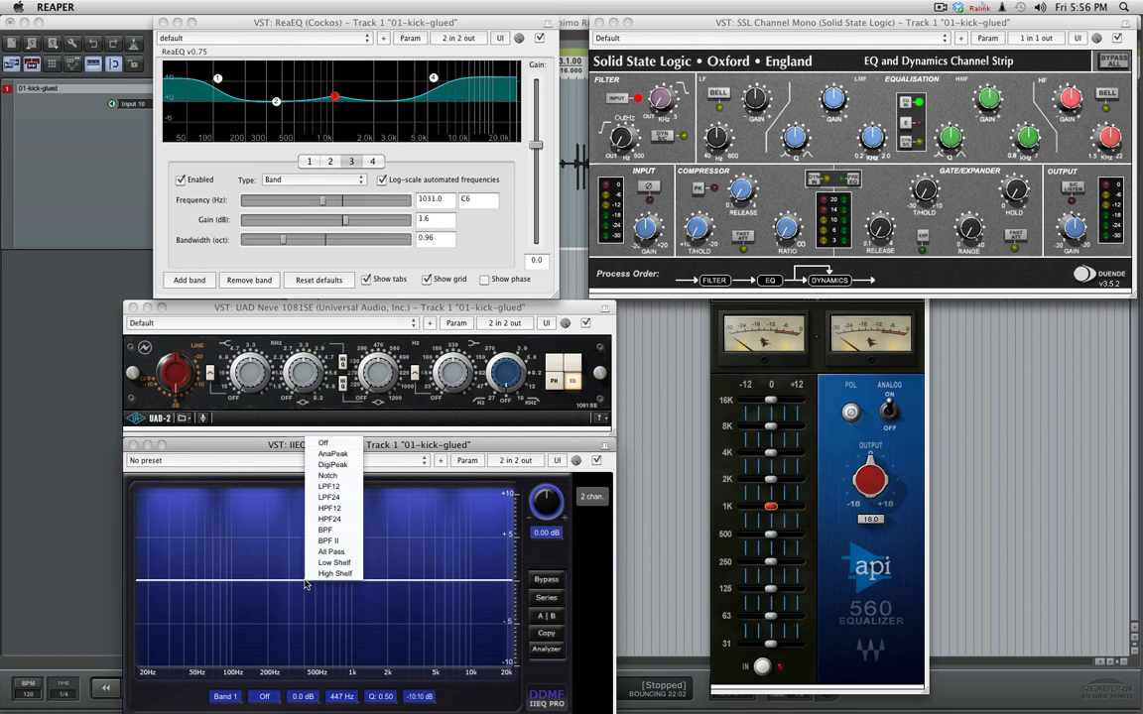
pyautogui.click(333, 453)
pyautogui.moveTo(308, 577); pyautogui.dragTo(318, 522)
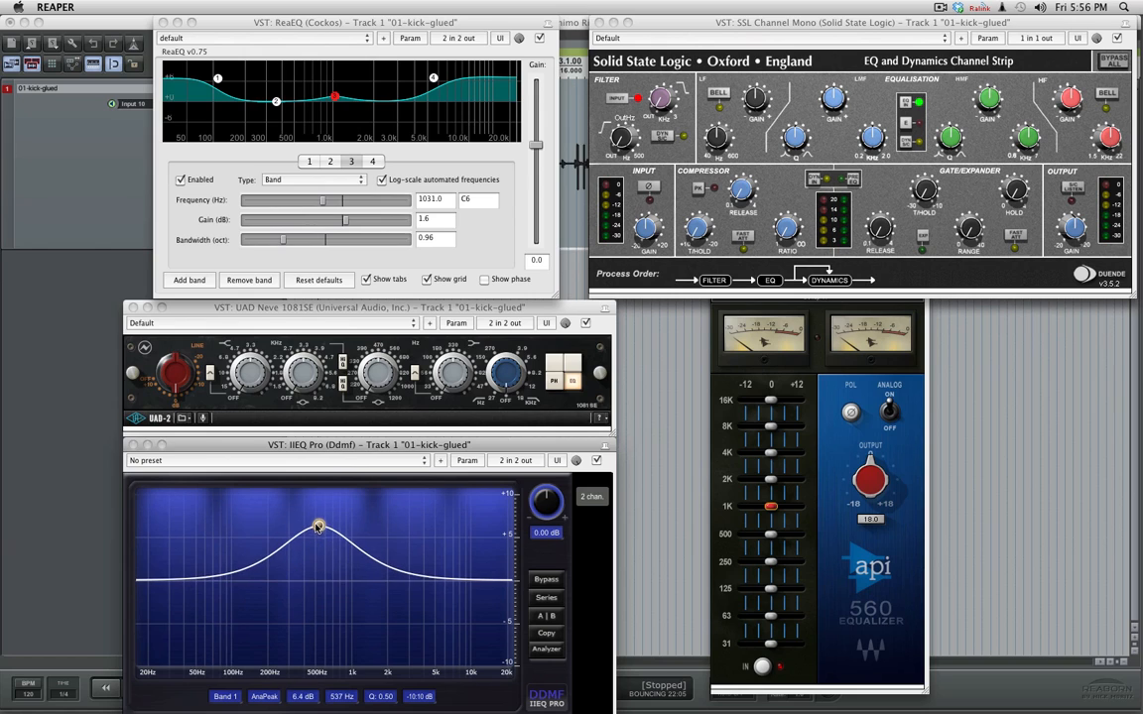
# - Narrow band 1 to a Q of 5.42, raise it to about 7.9 dB near 566 Hz, and widen it to a Q of 1.57
pyautogui.scroll(10, 319, 522)
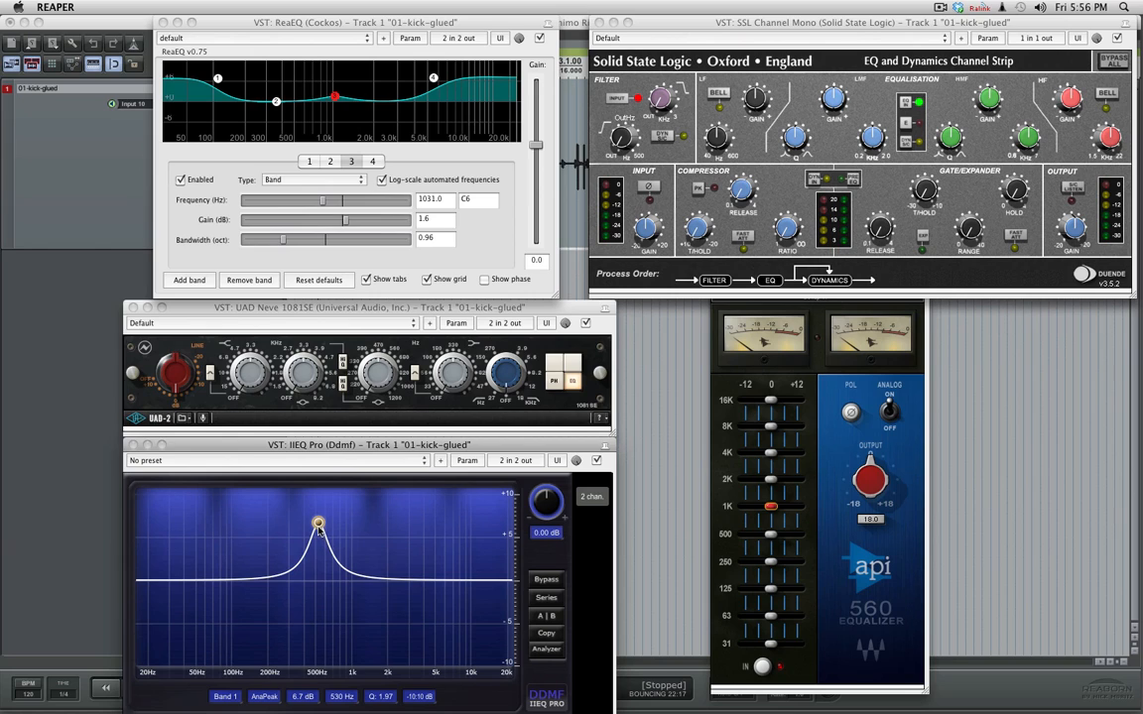
pyautogui.moveTo(390, 698); pyautogui.dragTo(391, 657)
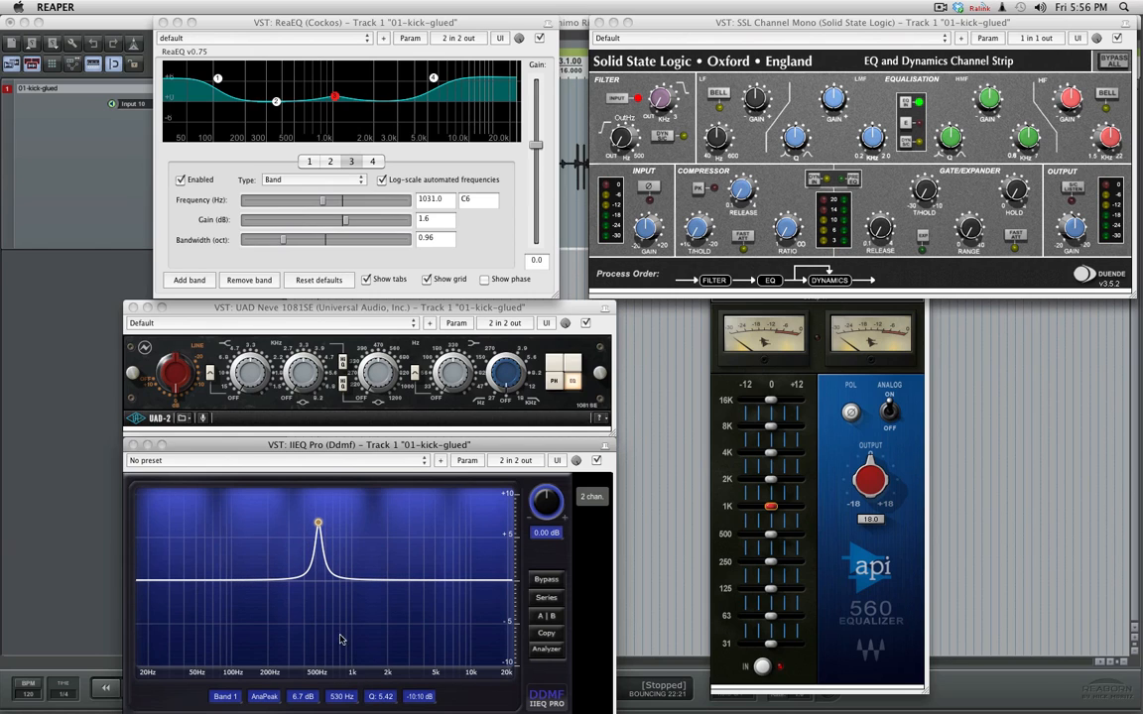
pyautogui.moveTo(318, 523); pyautogui.dragTo(323, 513)
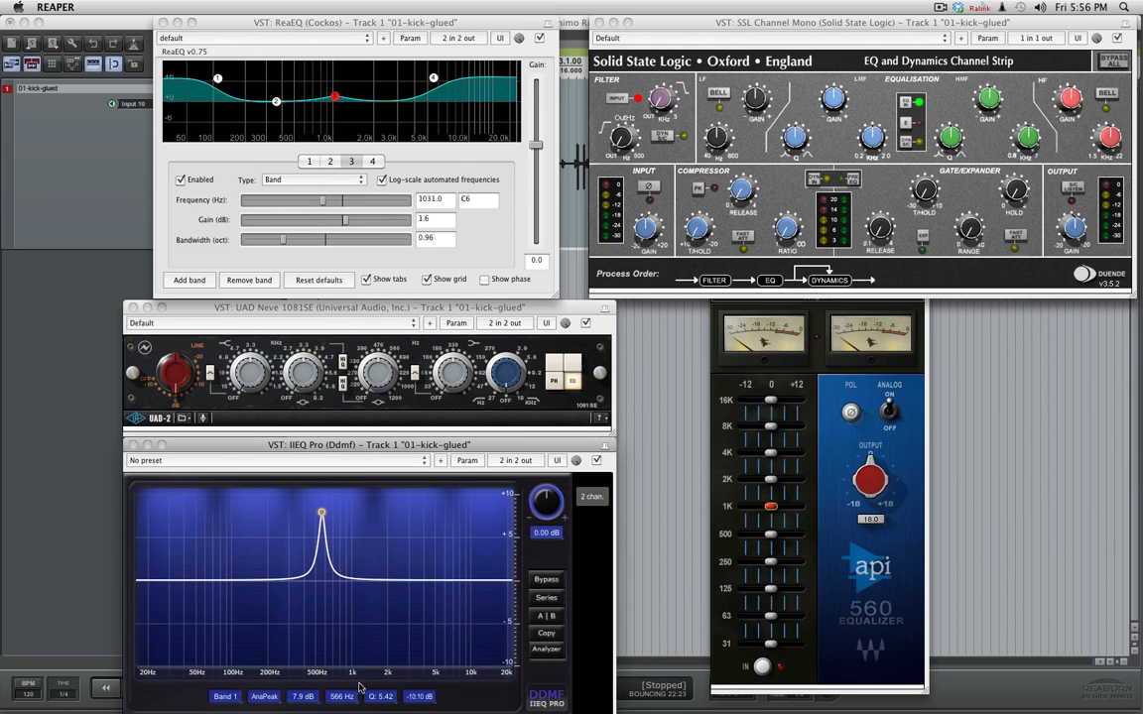
pyautogui.moveTo(392, 698); pyautogui.dragTo(392, 710)
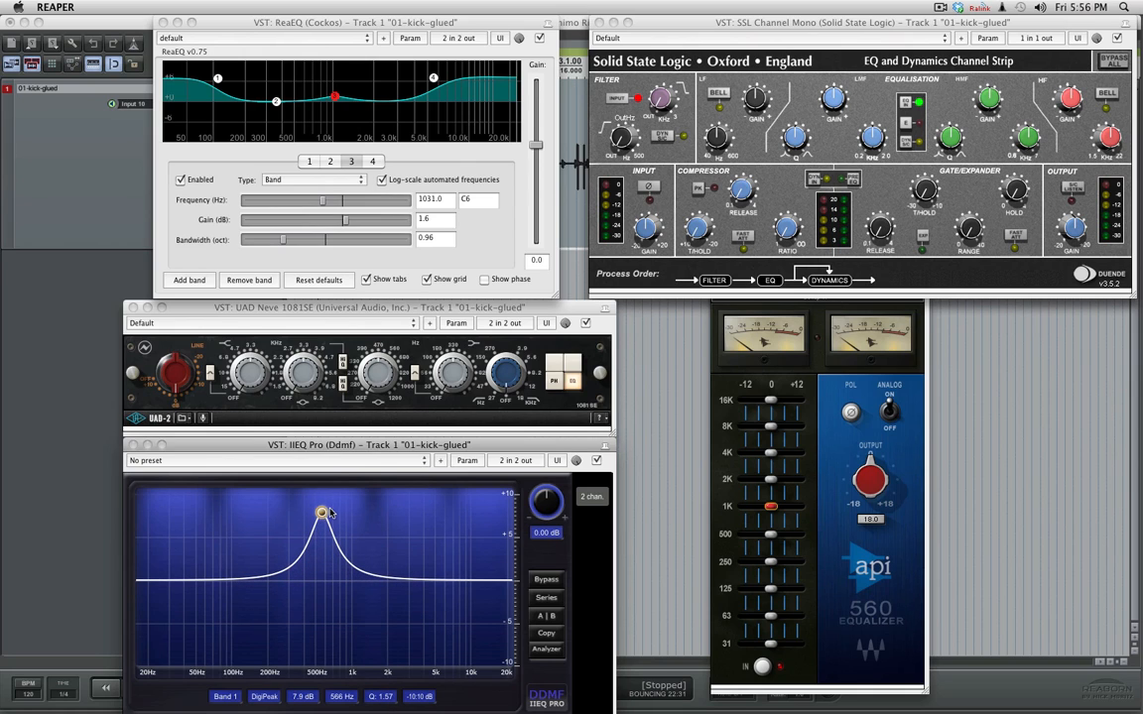
# - Compare band 1's AnaPeak and DigiPeak filter types, ending on AnaPeak
pyautogui.rightClick(321, 513)
pyautogui.click(357, 396)
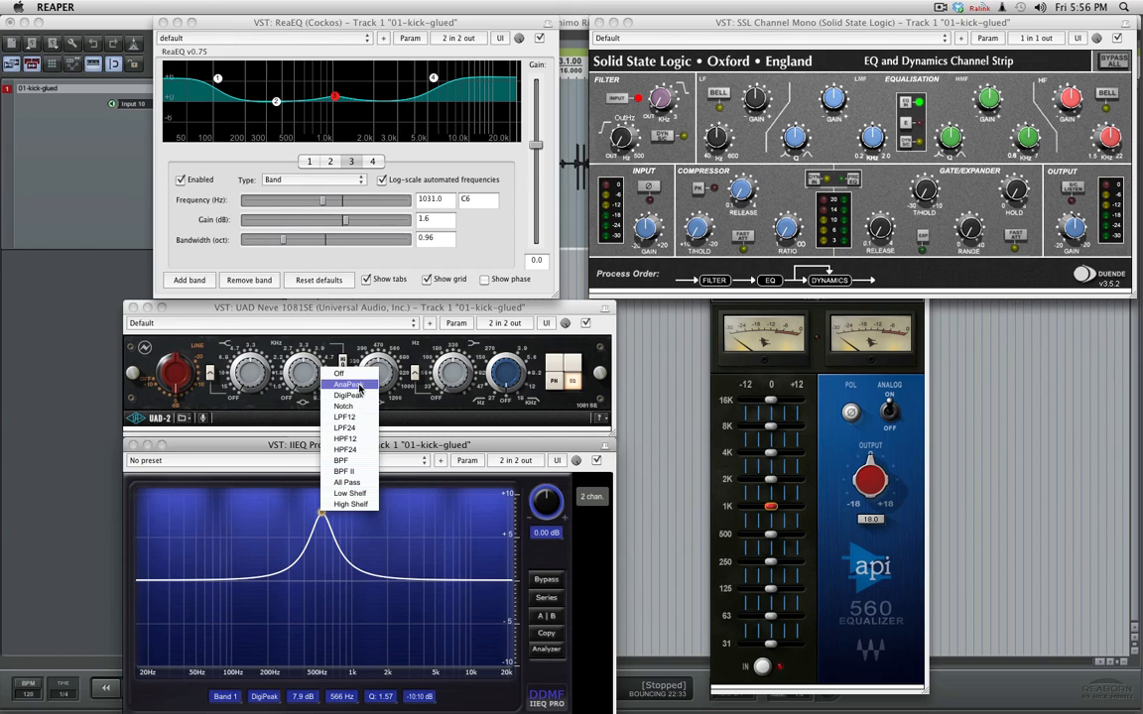
pyautogui.click(359, 387)
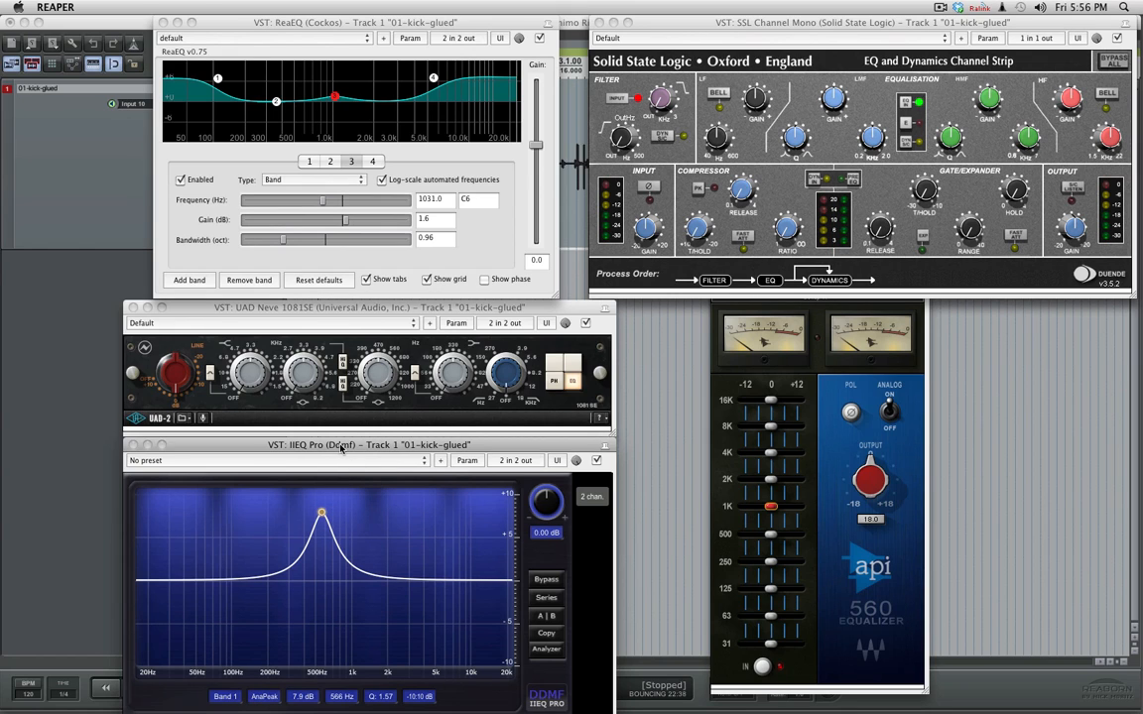
pyautogui.rightClick(322, 513)
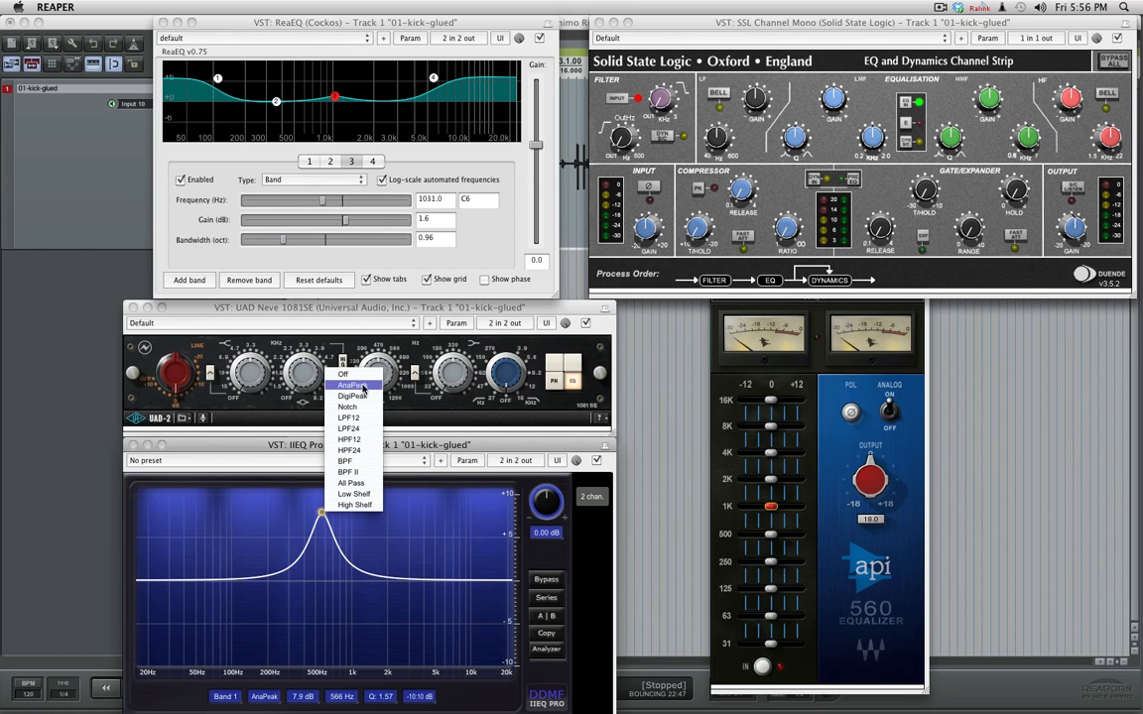
pyautogui.click(347, 397)
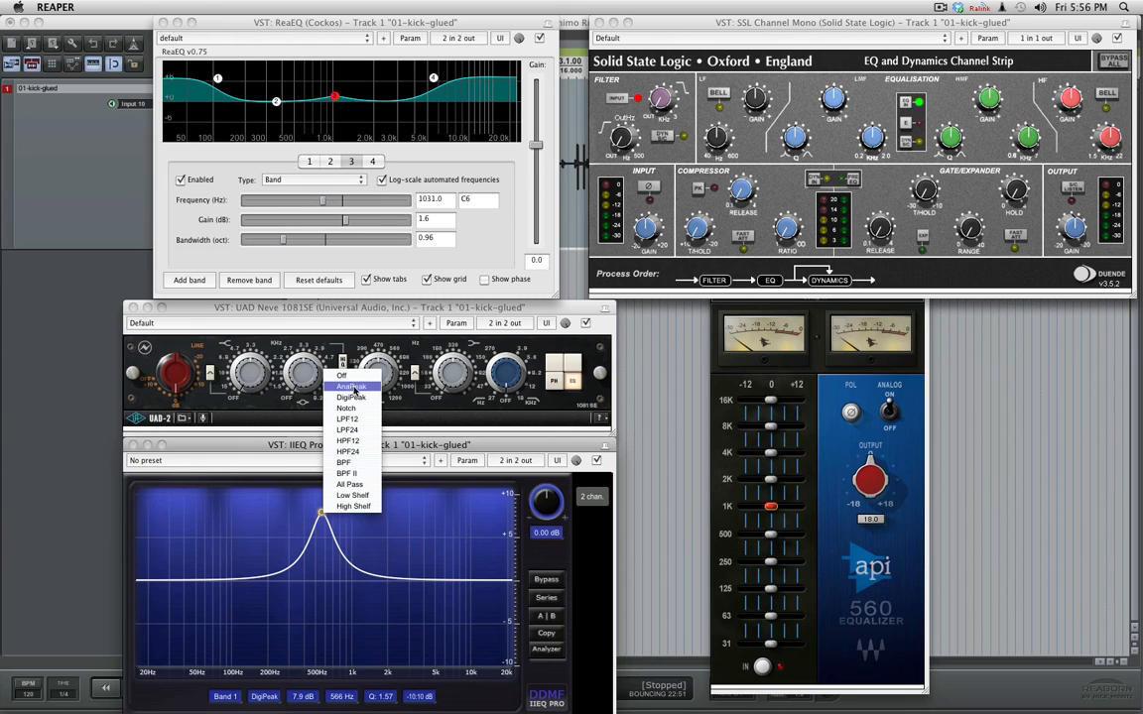
pyautogui.click(350, 386)
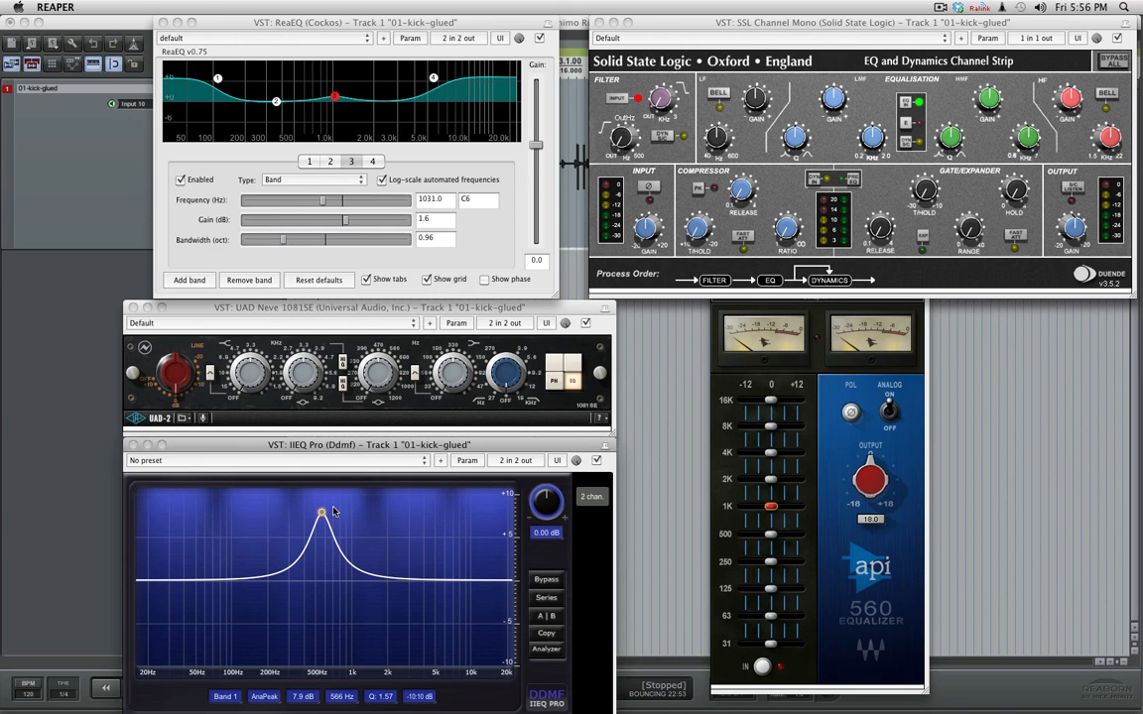
# - Lower IIEQ Pro's band 1 to about 5.3 dB near 552 Hz and turn the band off
pyautogui.moveTo(322, 515); pyautogui.dragTo(327, 542)
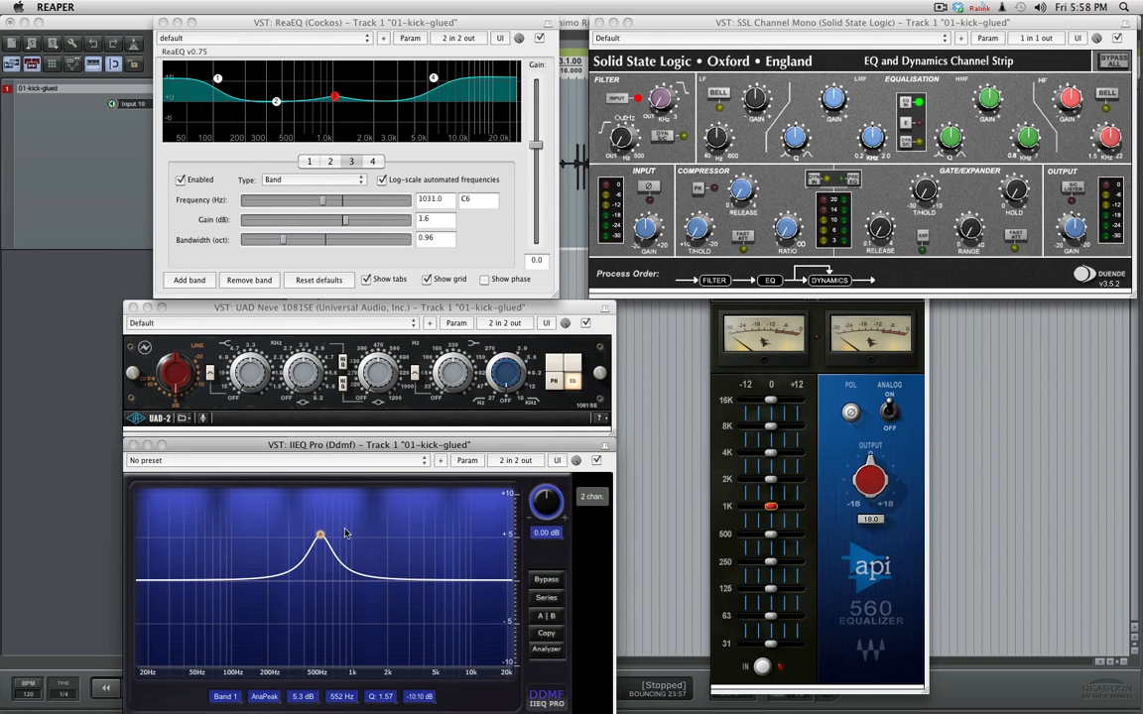
pyautogui.rightClick(321, 538)
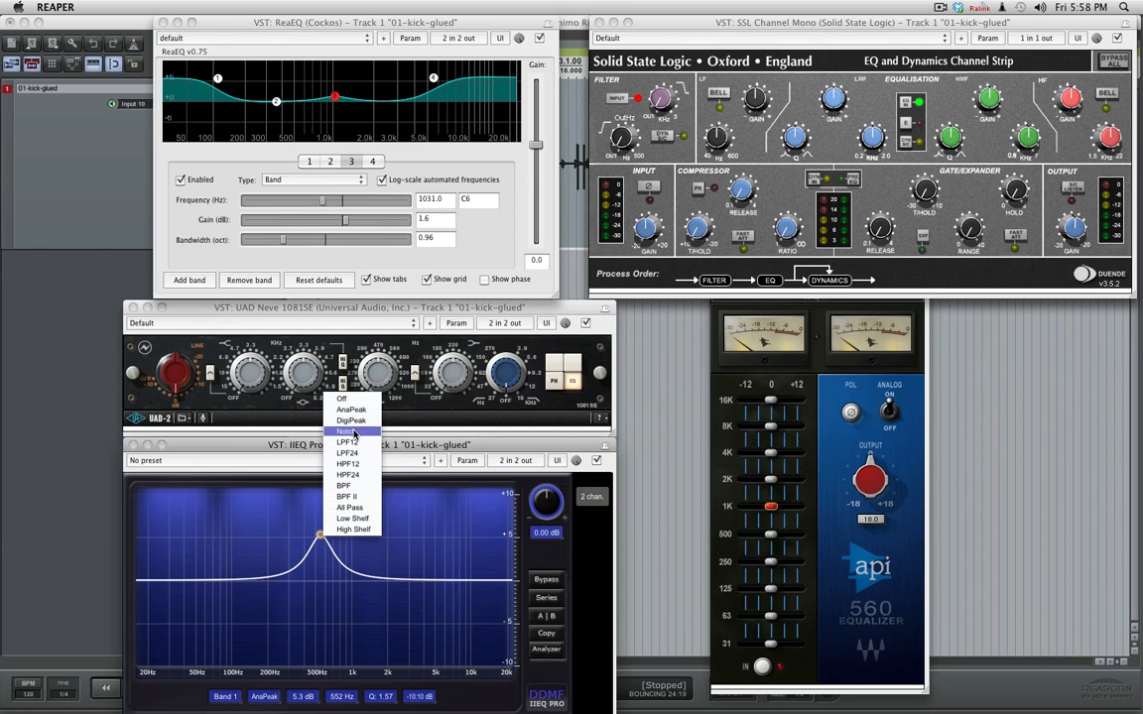
pyautogui.click(342, 398)
pyautogui.click(306, 309)
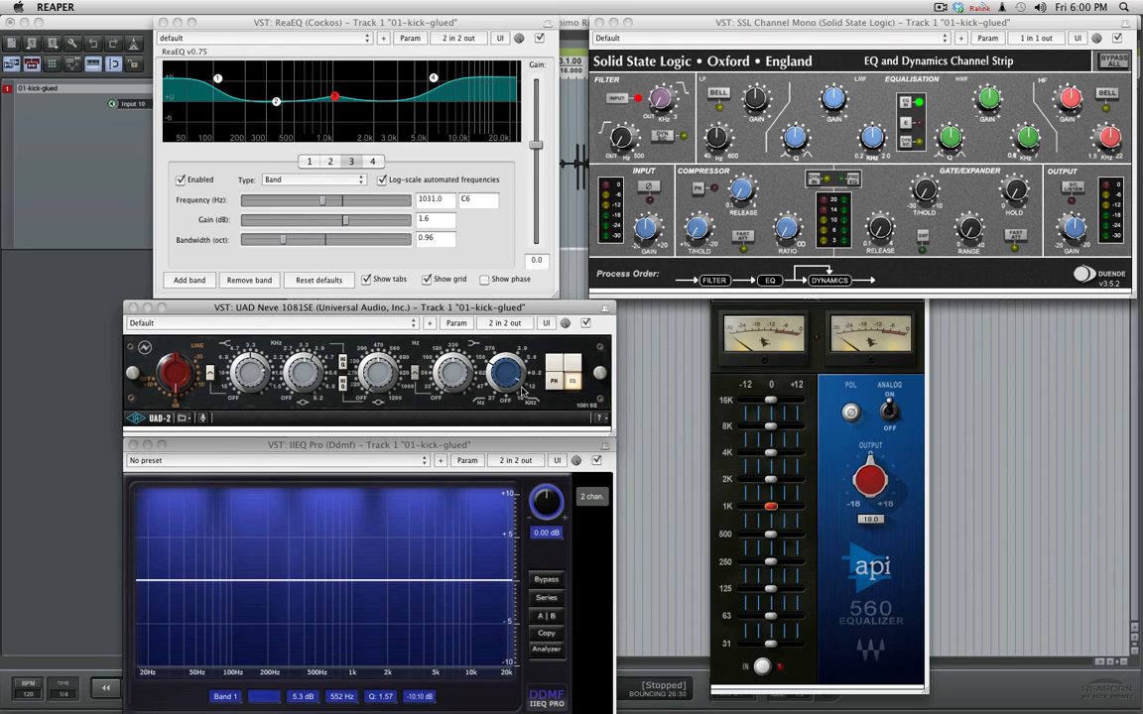
# - Set IIEQ Pro's band 1 to an LPF24 low-pass filter near 5878 Hz with a Q of about 0.73
pyautogui.rightClick(236, 584)
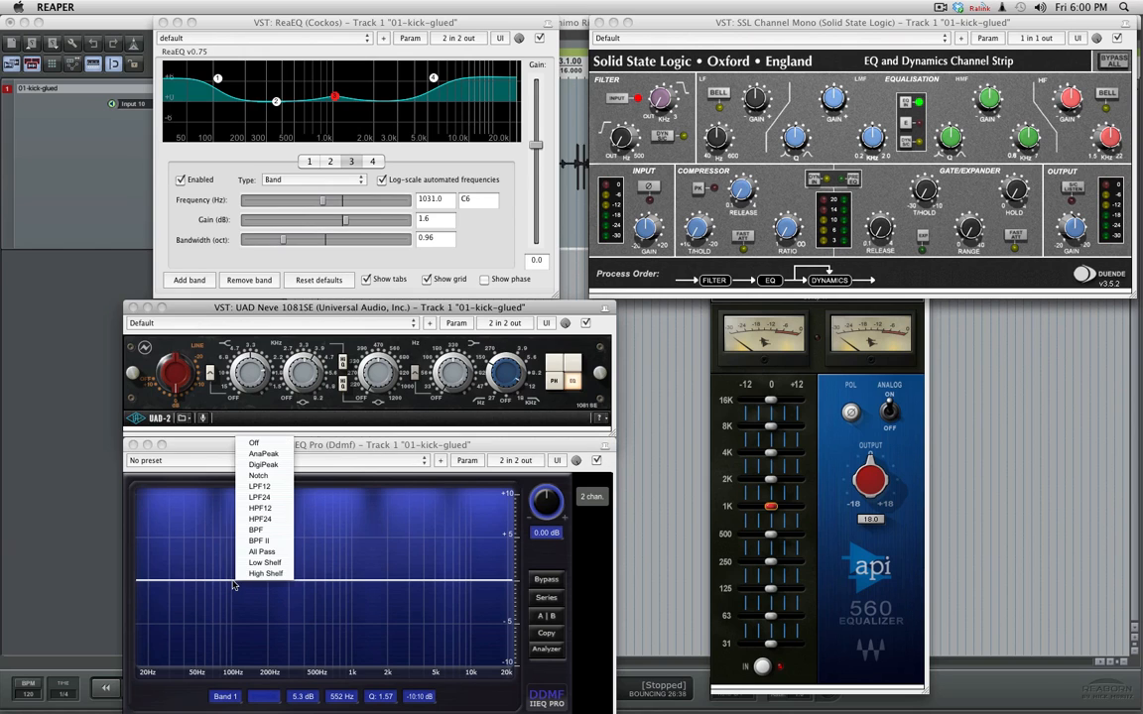
pyautogui.click(258, 497)
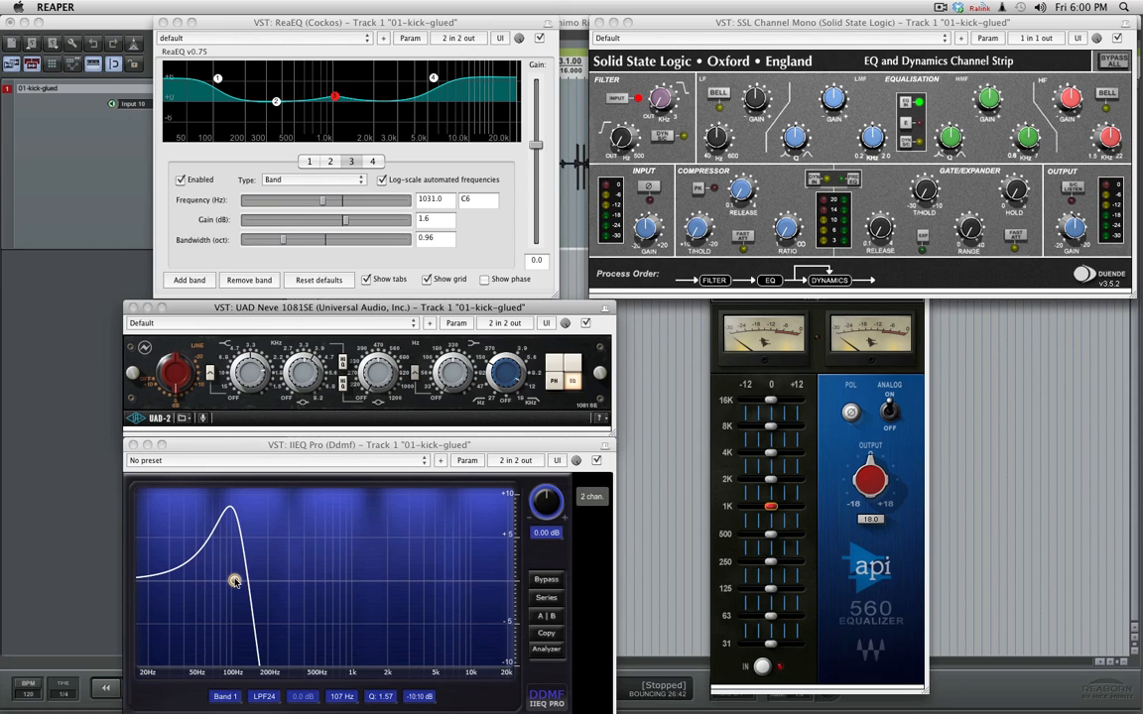
pyautogui.moveTo(236, 580); pyautogui.dragTo(442, 579)
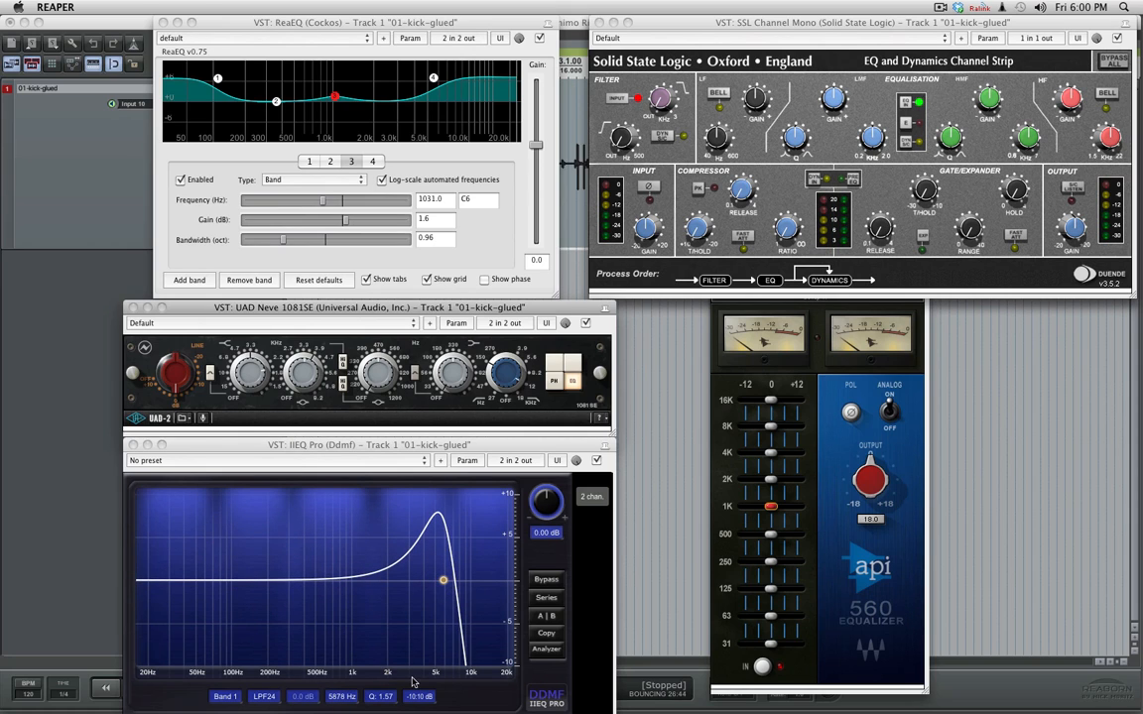
pyautogui.moveTo(388, 699); pyautogui.dragTo(388, 710)
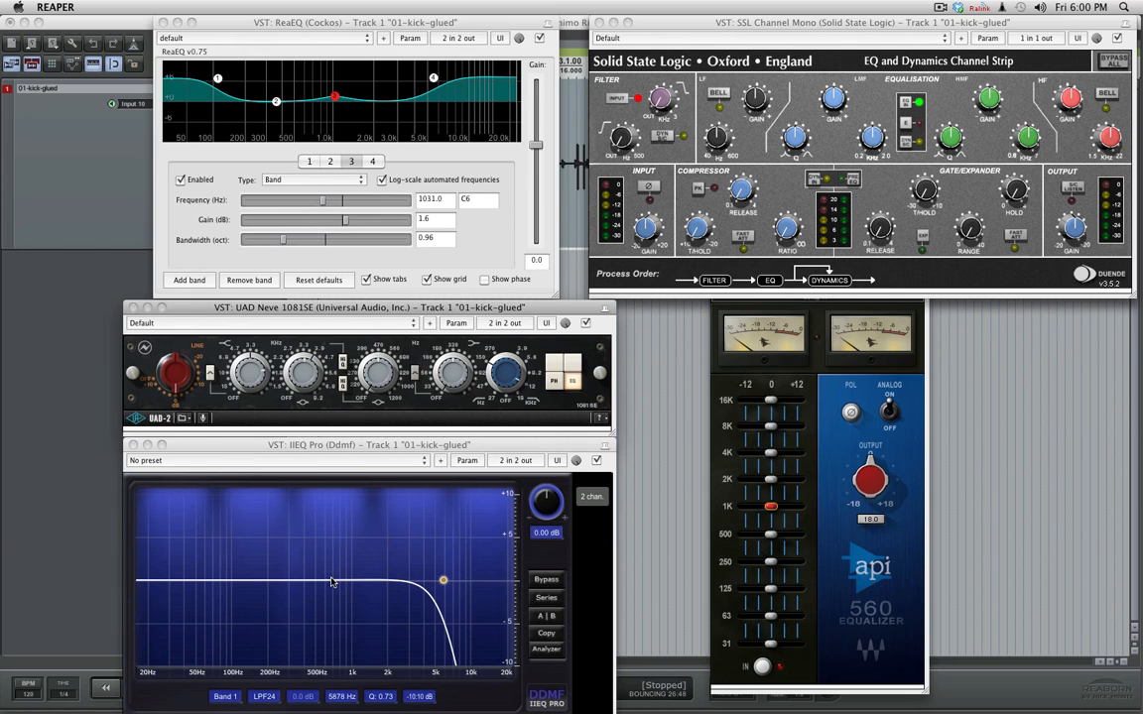
# - Add an HPF24 high-pass filter as band 2 near 48 Hz with a Q of about 0.69
pyautogui.rightClick(257, 582)
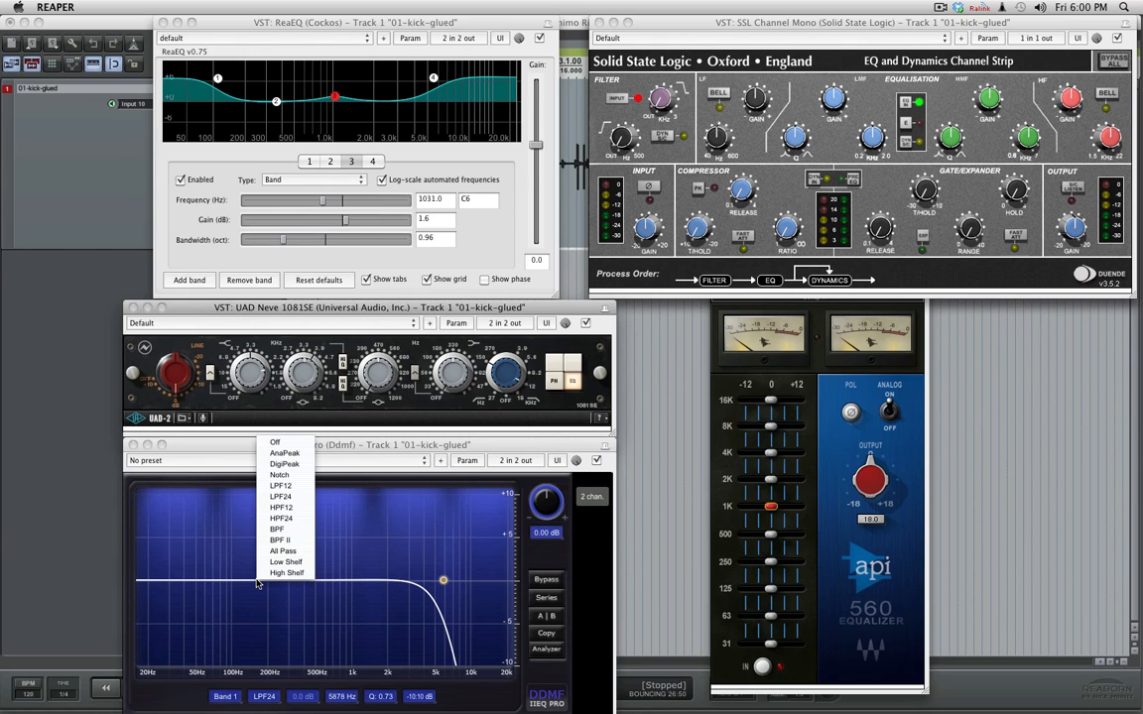
pyautogui.click(294, 522)
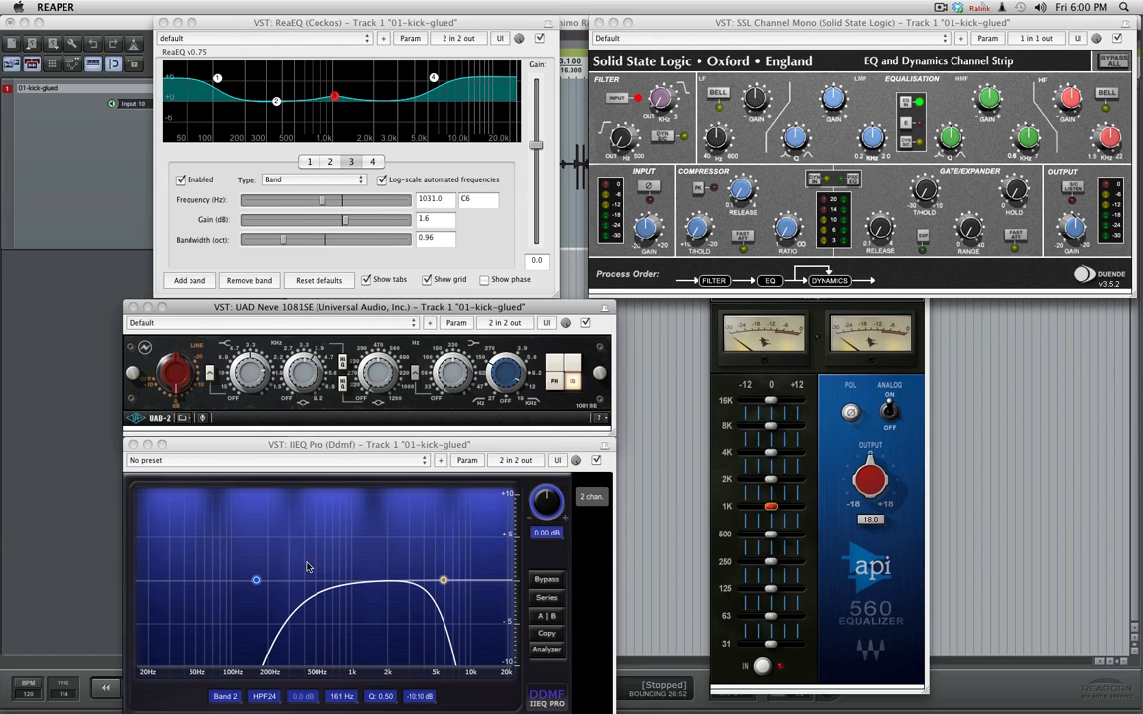
pyautogui.moveTo(260, 582); pyautogui.dragTo(206, 589)
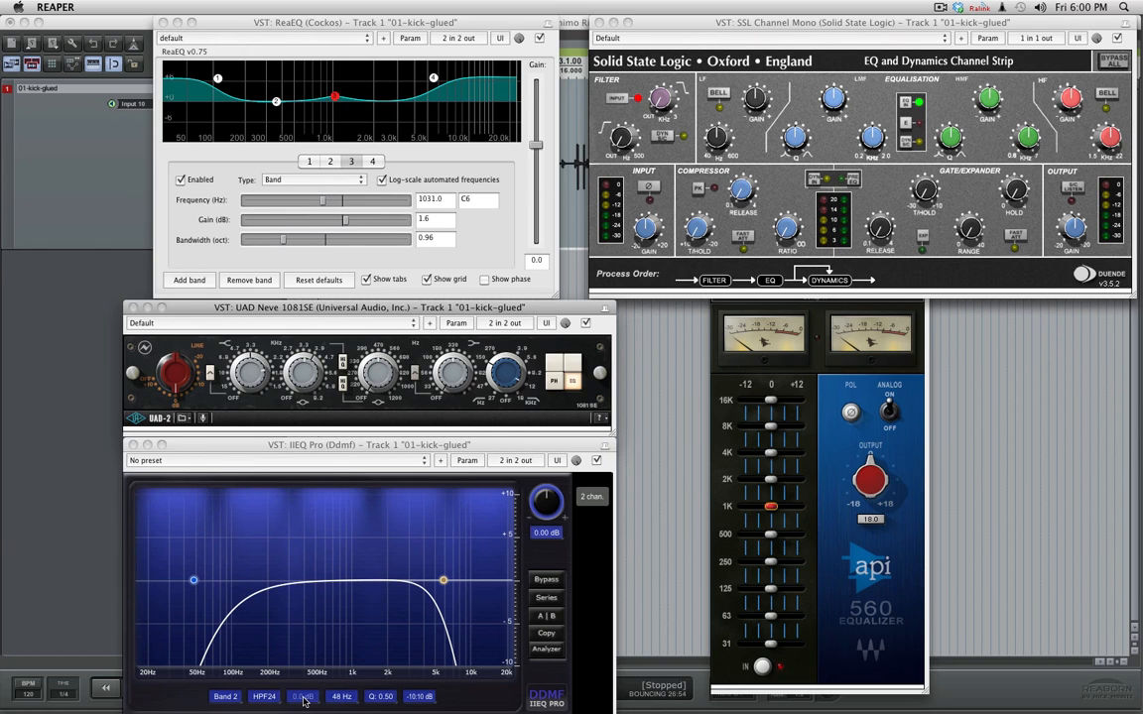
pyautogui.moveTo(382, 699); pyautogui.dragTo(382, 676)
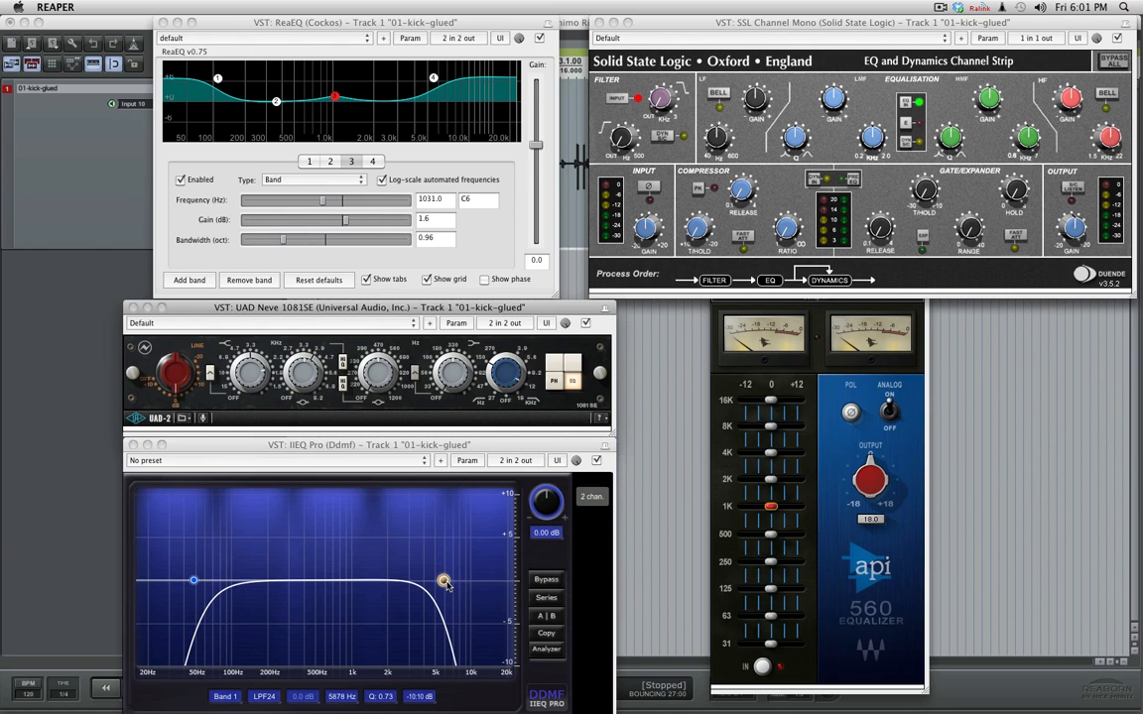
# - Raise the low-pass cutoff to just under 10 kHz, and move the high-pass to about 34 Hz with a Q of 0.72
pyautogui.moveTo(443, 582); pyautogui.dragTo(465, 581)
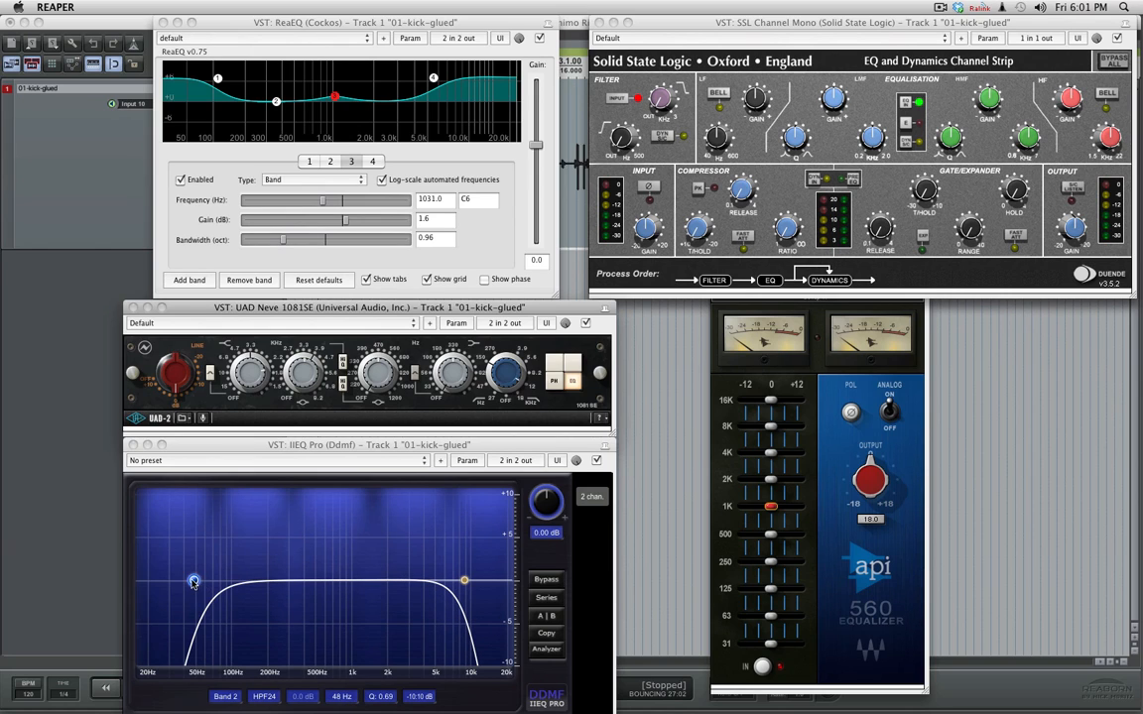
pyautogui.moveTo(194, 581); pyautogui.dragTo(175, 582)
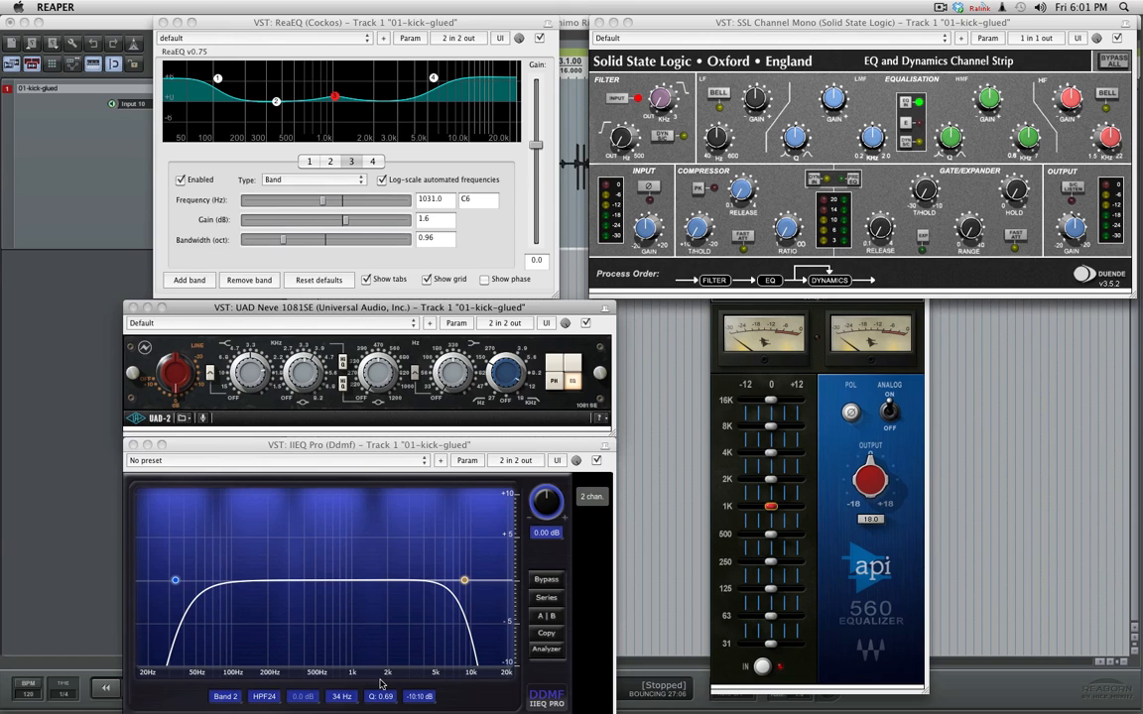
pyautogui.moveTo(385, 696)
pyautogui.mouseDown()
pyautogui.moveTo(385, 675)
pyautogui.moveTo(385, 697)
pyautogui.mouseUp()
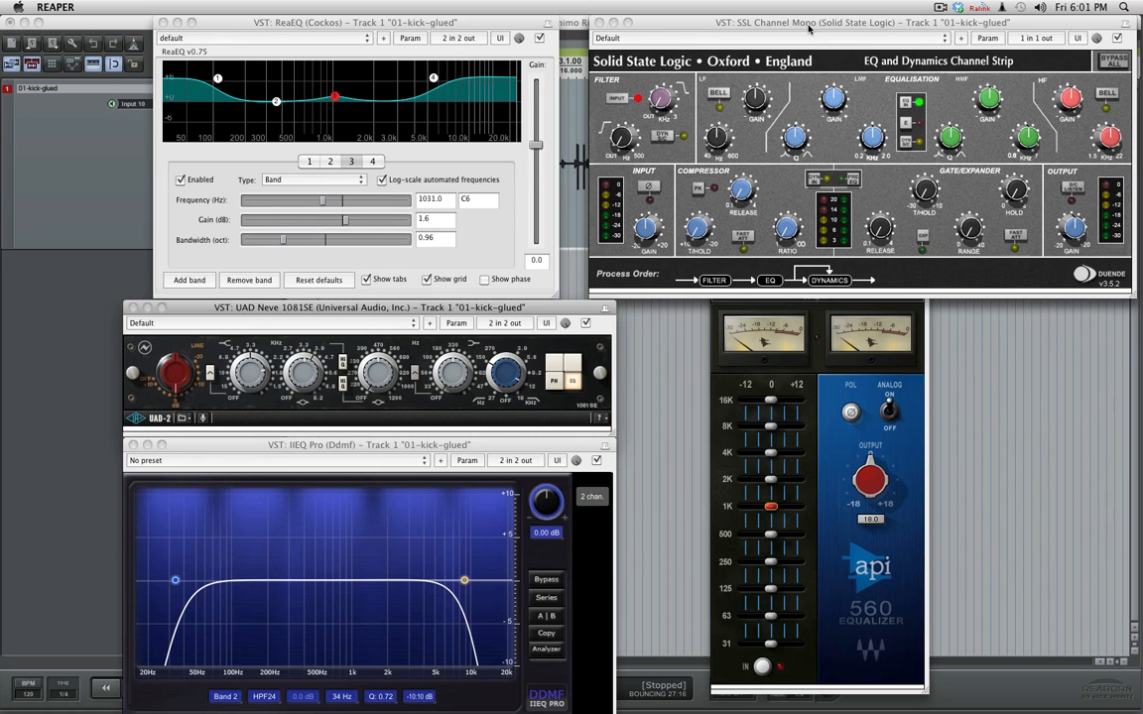
# - Reposition the SSL Channel window slightly and sweep the cutoffs of its low-pass and high-pass filters
pyautogui.moveTo(808, 24); pyautogui.dragTo(785, 24)
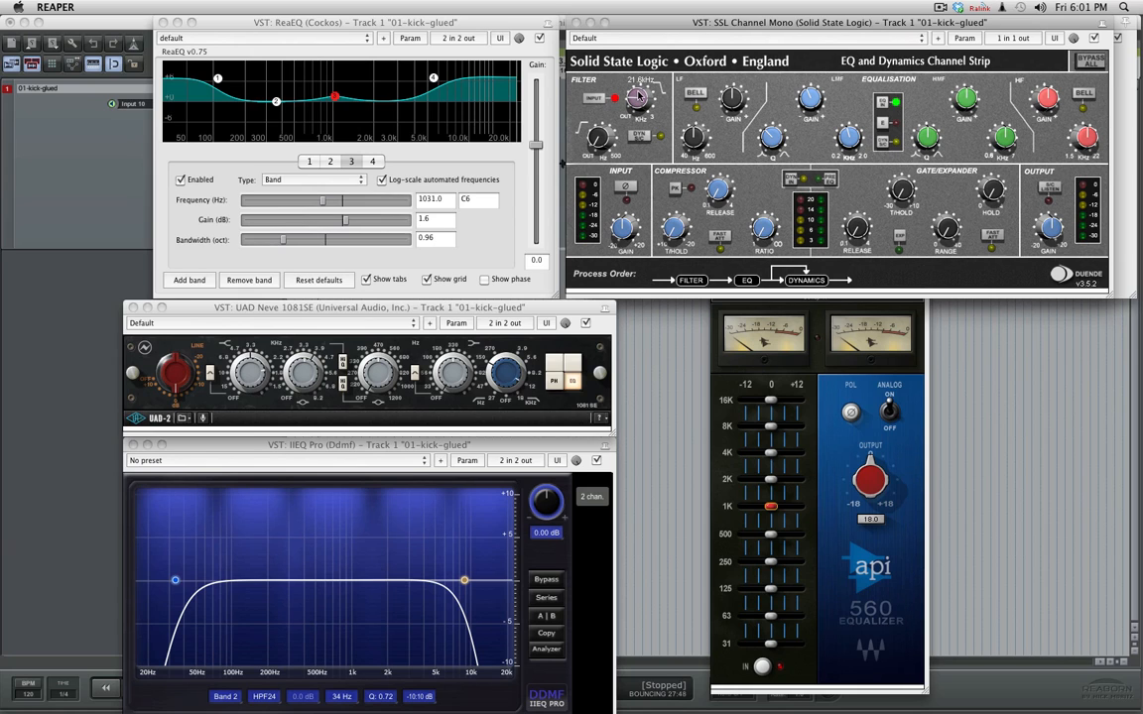
pyautogui.moveTo(640, 96); pyautogui.dragTo(666, 4)
pyautogui.moveTo(598, 135); pyautogui.dragTo(593, 278)
pyautogui.click(345, 311)
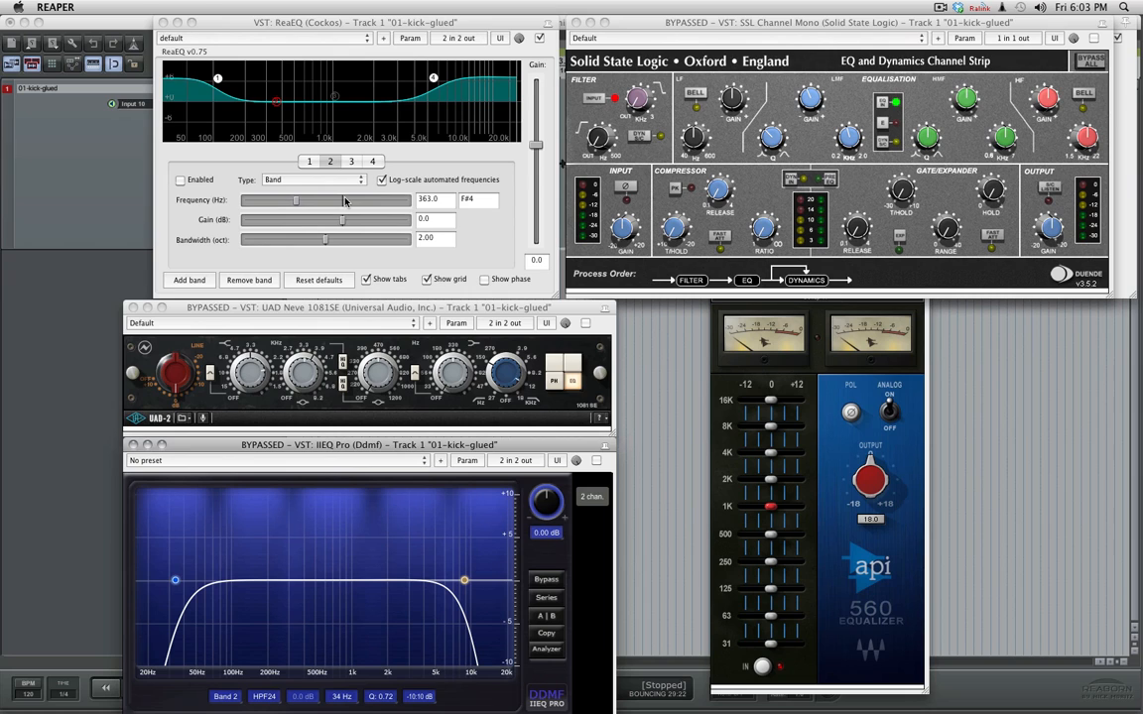
# - Start playback and flatten ReaEQ's high-shelf band 4 to 0.0 dB at about 5638 Hz
pyautogui.press('space')
pyautogui.moveTo(396, 71)
pyautogui.moveTo(434, 77); pyautogui.dragTo(437, 102)
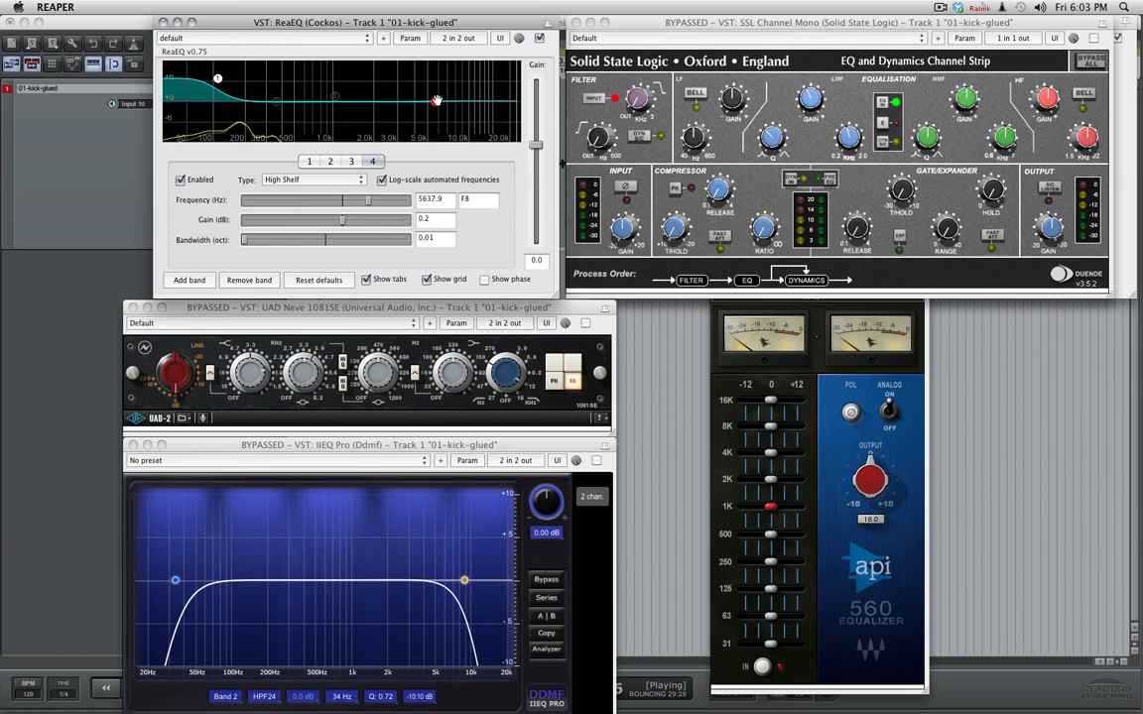
pyautogui.doubleClick(436, 102)
pyautogui.moveTo(342, 226); pyautogui.dragTo(341, 226)
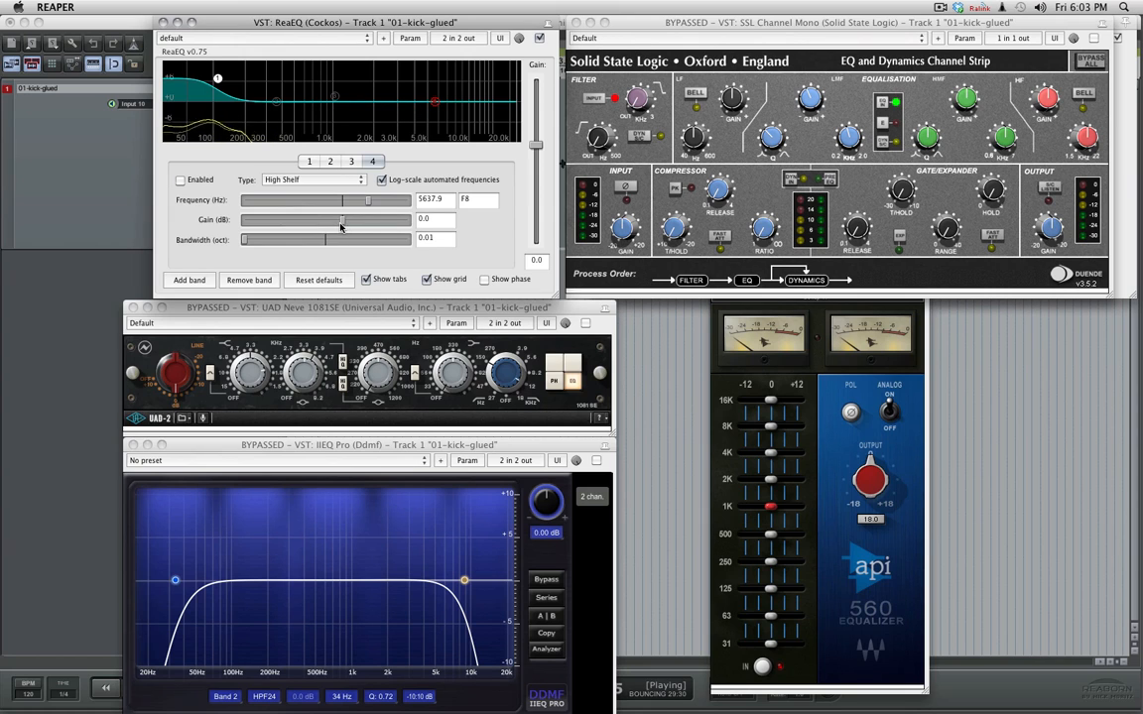
# - Boost ReaEQ's low-shelf band 1 to about 9.2 dB at about 144.5 Hz
pyautogui.click(218, 75)
pyautogui.moveTo(220, 73); pyautogui.dragTo(230, 70)
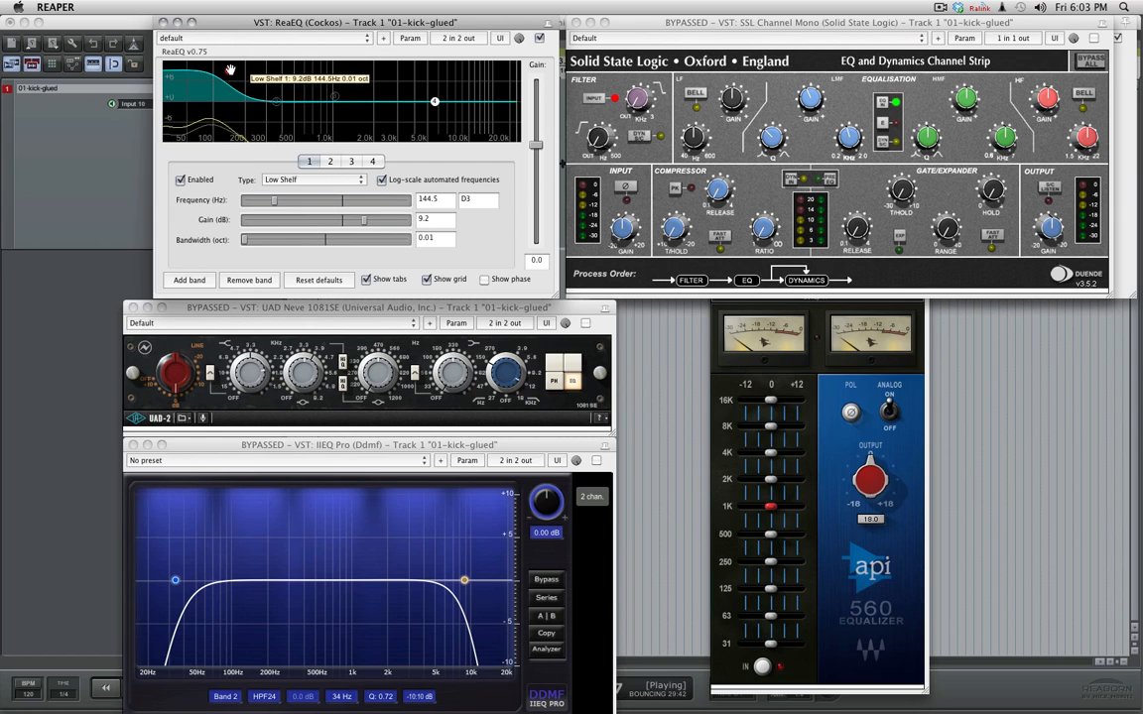
pyautogui.moveTo(229, 68)
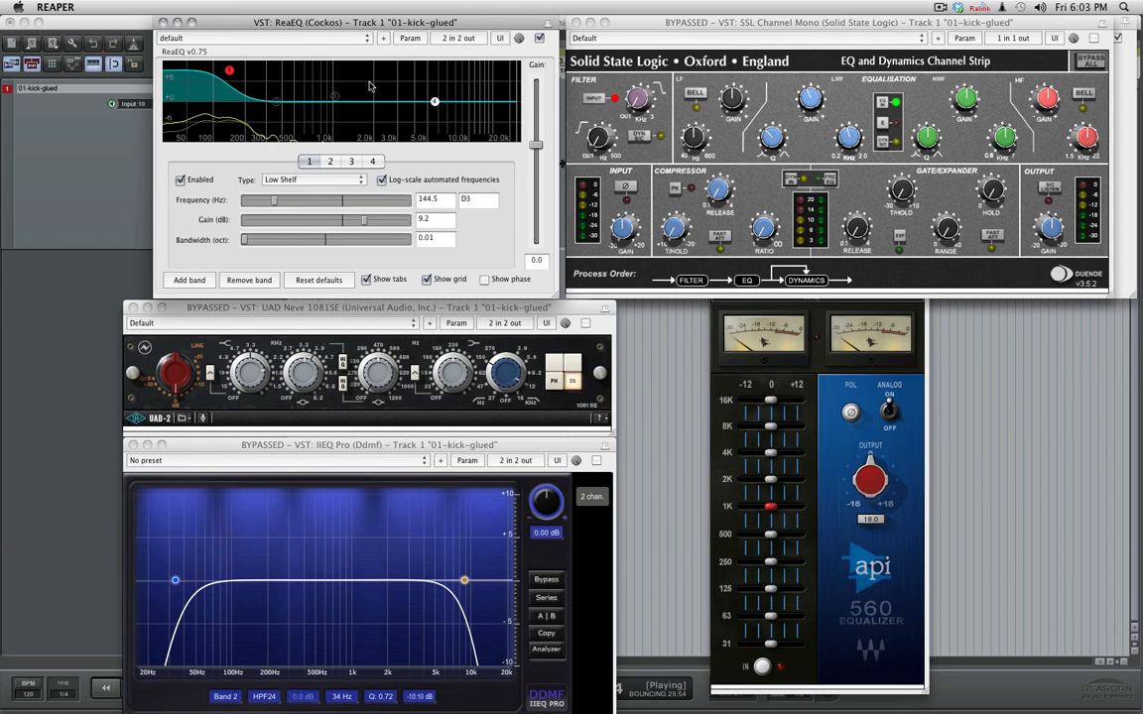
# - Stop playback, set ReaEQ's low-shelf band 1 to about 7.8 dB at about 171.4 Hz, and restart playback
pyautogui.press('space')
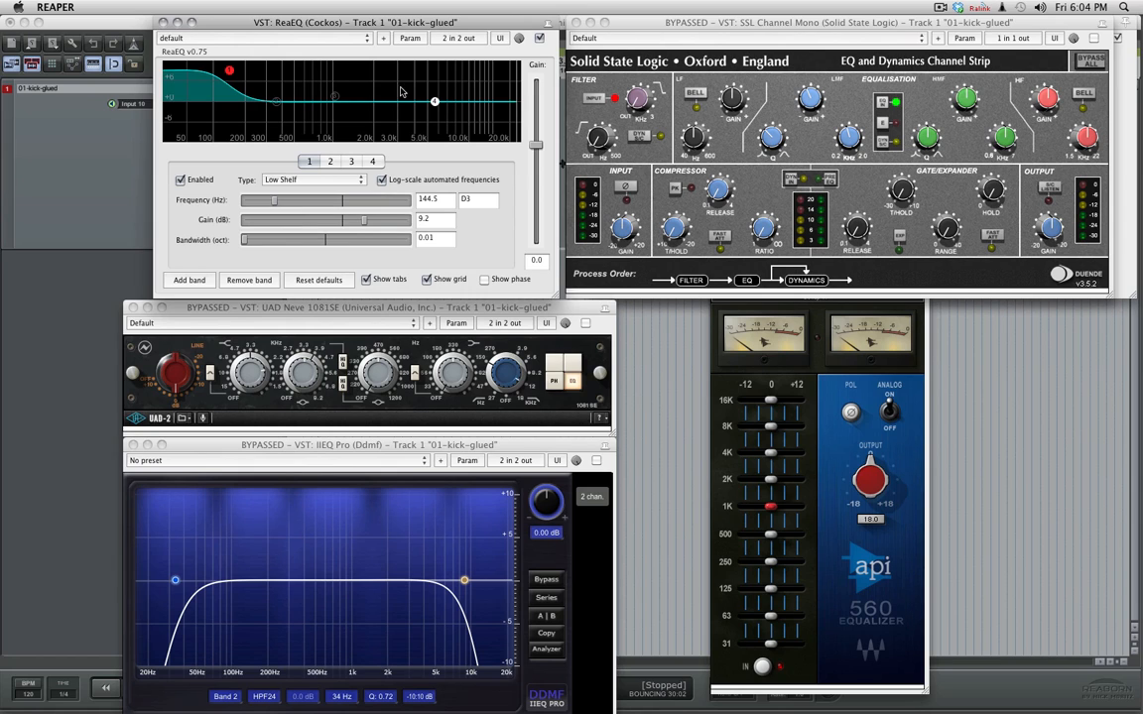
pyautogui.moveTo(229, 71); pyautogui.dragTo(238, 76)
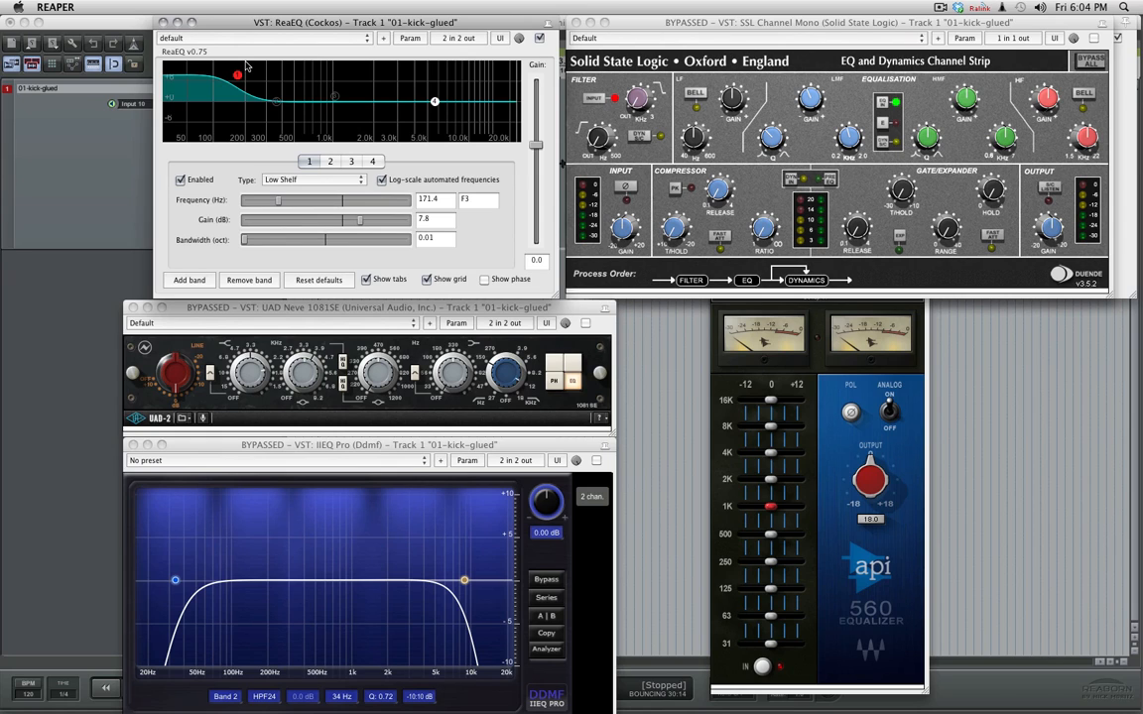
pyautogui.press('space')
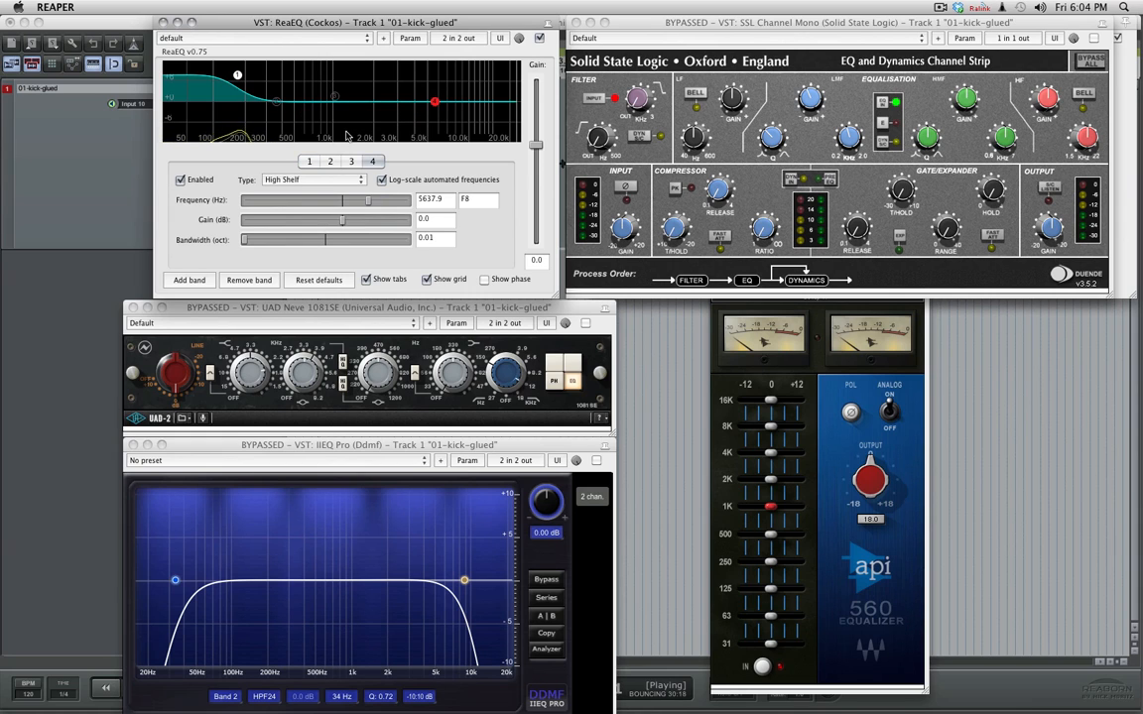
# - Set ReaEQ's high-shelf band 4 to a cut of about -7.7 dB at about 5768.5 Hz and leave the band disabled
pyautogui.click(433, 102)
pyautogui.moveTo(434, 102); pyautogui.dragTo(391, 129)
pyautogui.click(238, 76)
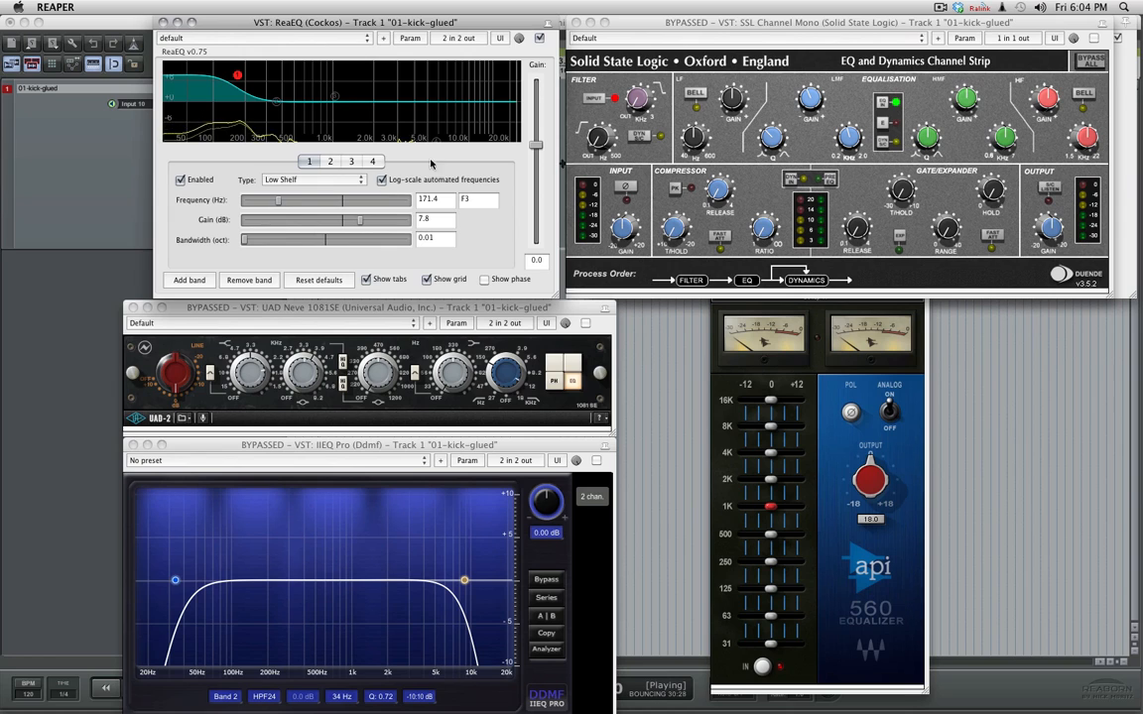
pyautogui.click(372, 161)
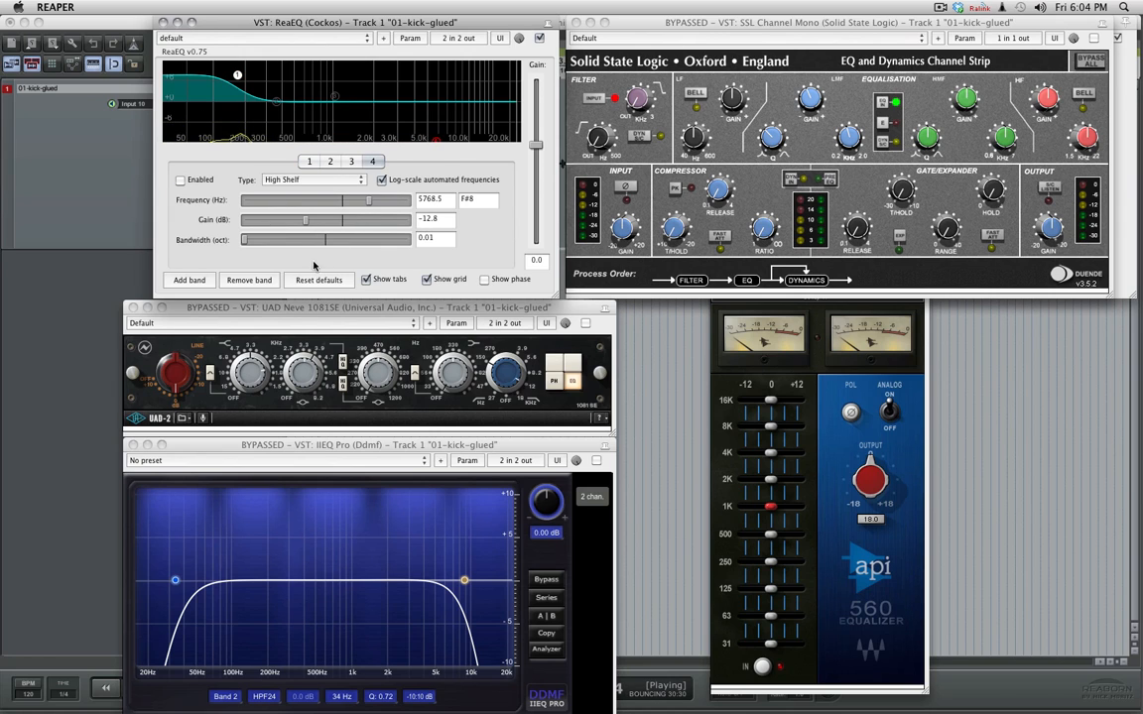
pyautogui.click(236, 76)
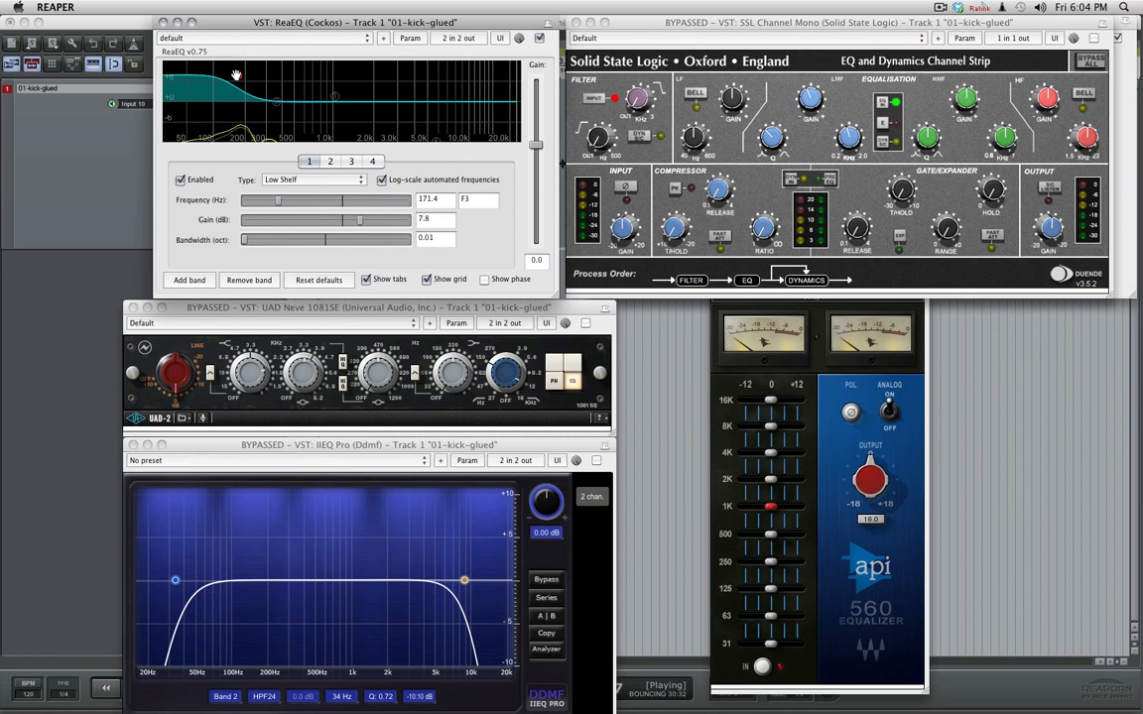
pyautogui.click(438, 139)
pyautogui.moveTo(305, 220); pyautogui.dragTo(320, 222)
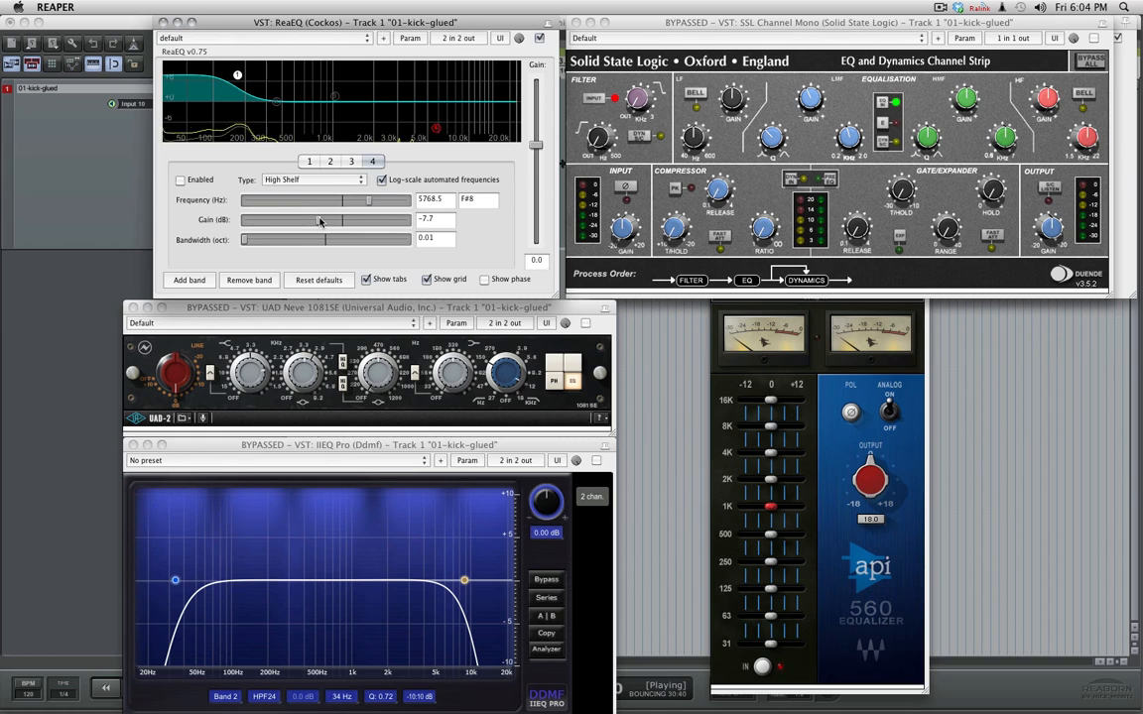
# - Enable high-shelf band 4 in place of low-shelf band 1, and audition it with ReaEQ's output gain raised to about 7.9 dB
pyautogui.click(179, 179)
pyautogui.click(238, 75)
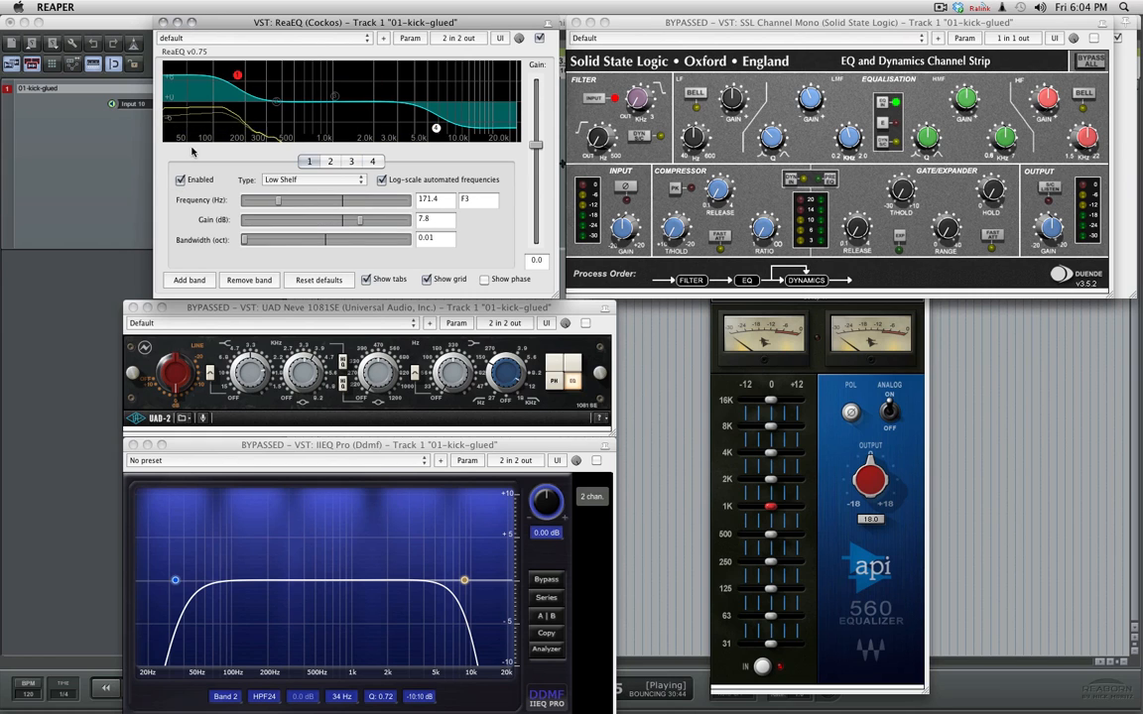
pyautogui.click(179, 180)
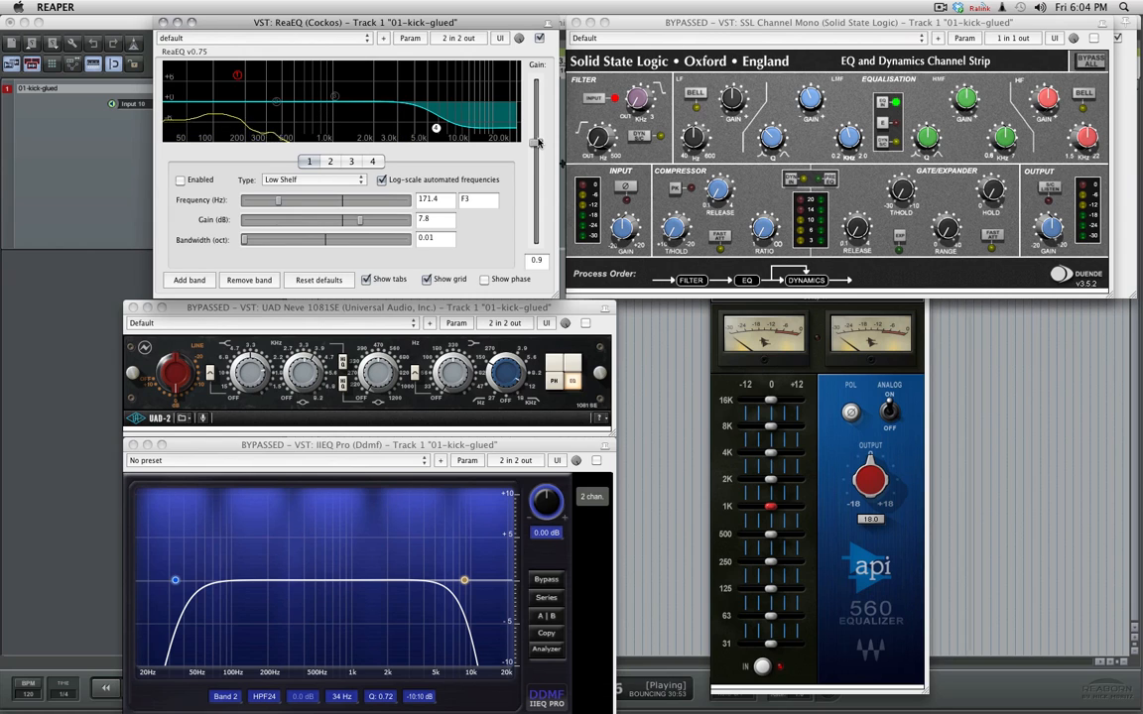
pyautogui.moveTo(536, 145); pyautogui.dragTo(544, 126)
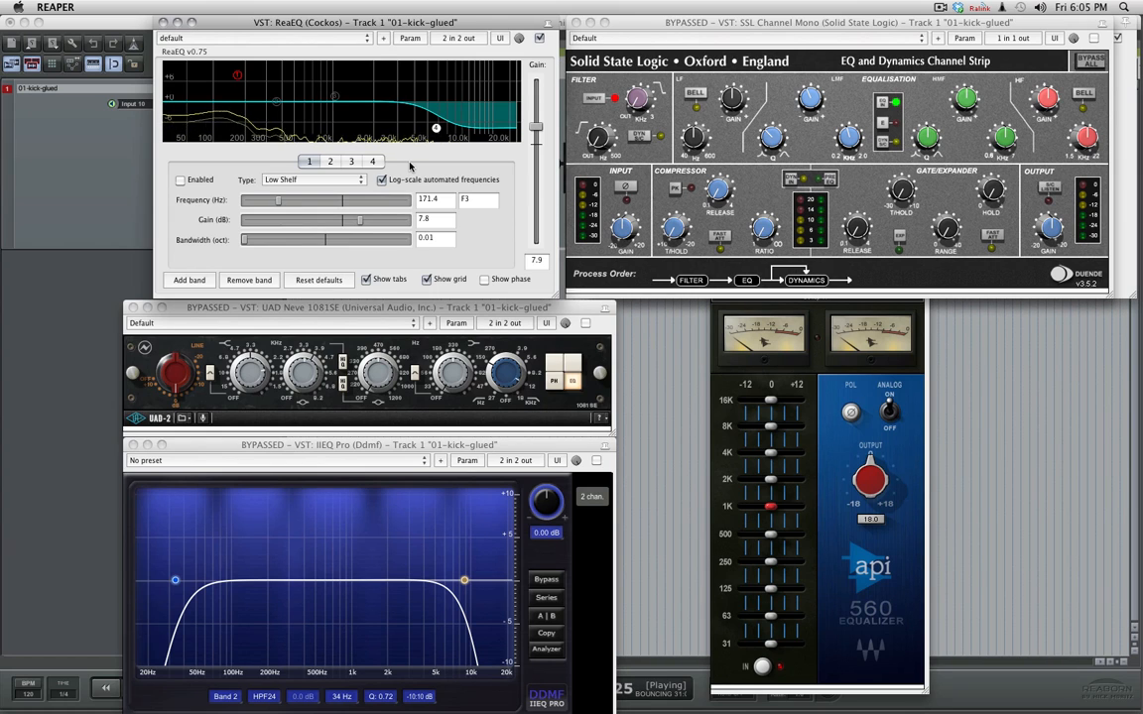
pyautogui.press('space')
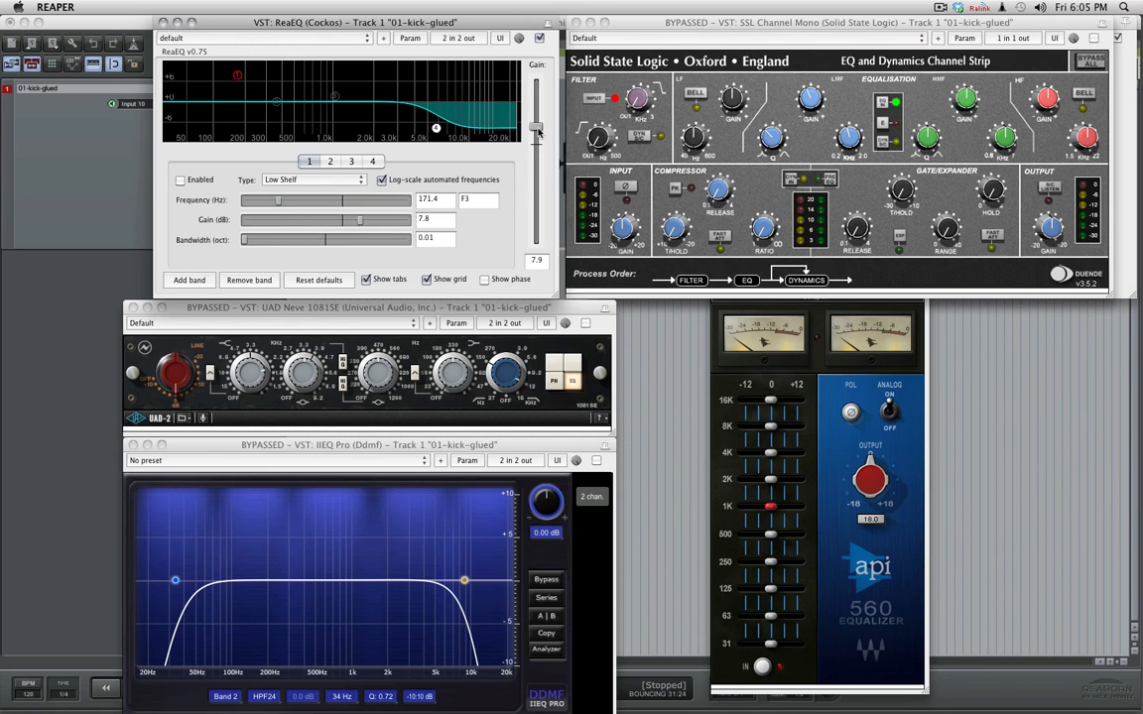
# - Re-enable low-shelf band 1, disable high-shelf band 4, and reset ReaEQ's output gain to 0.0 dB
pyautogui.click(179, 180)
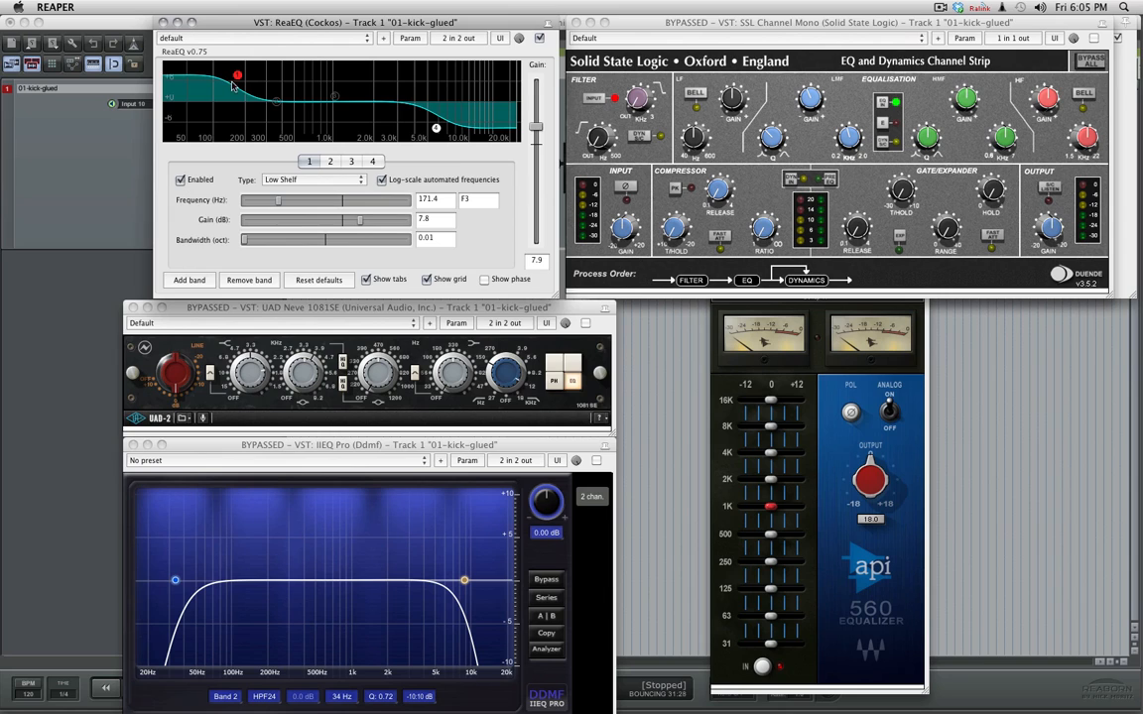
pyautogui.click(438, 129)
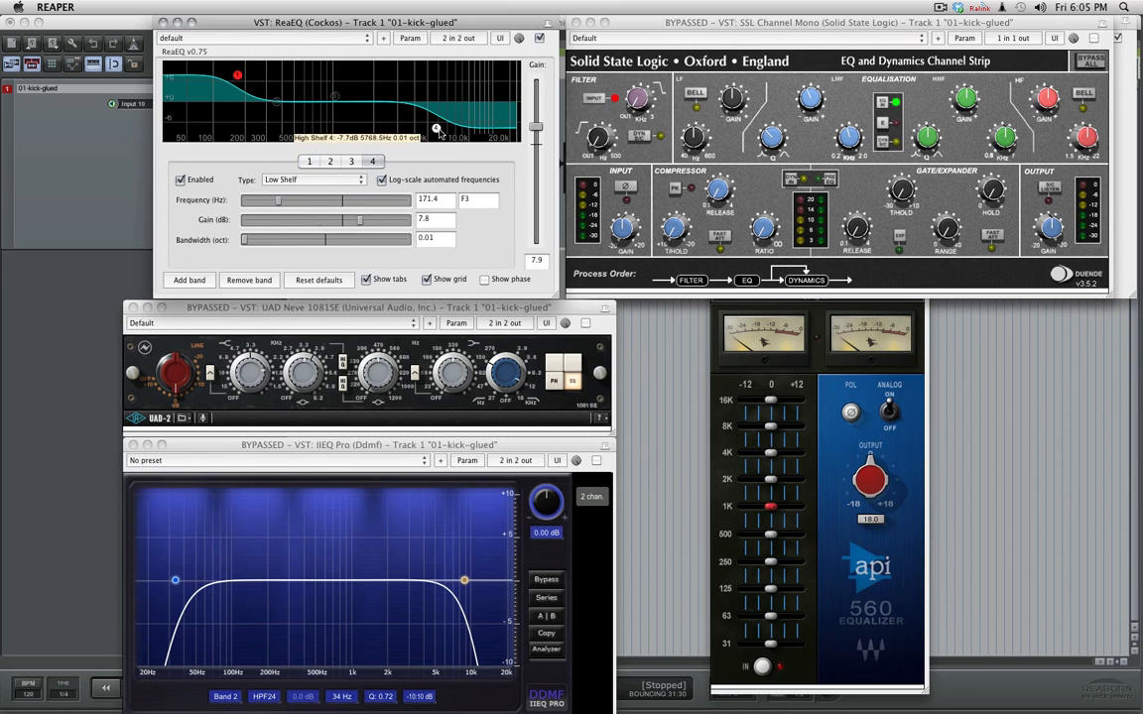
pyautogui.click(180, 180)
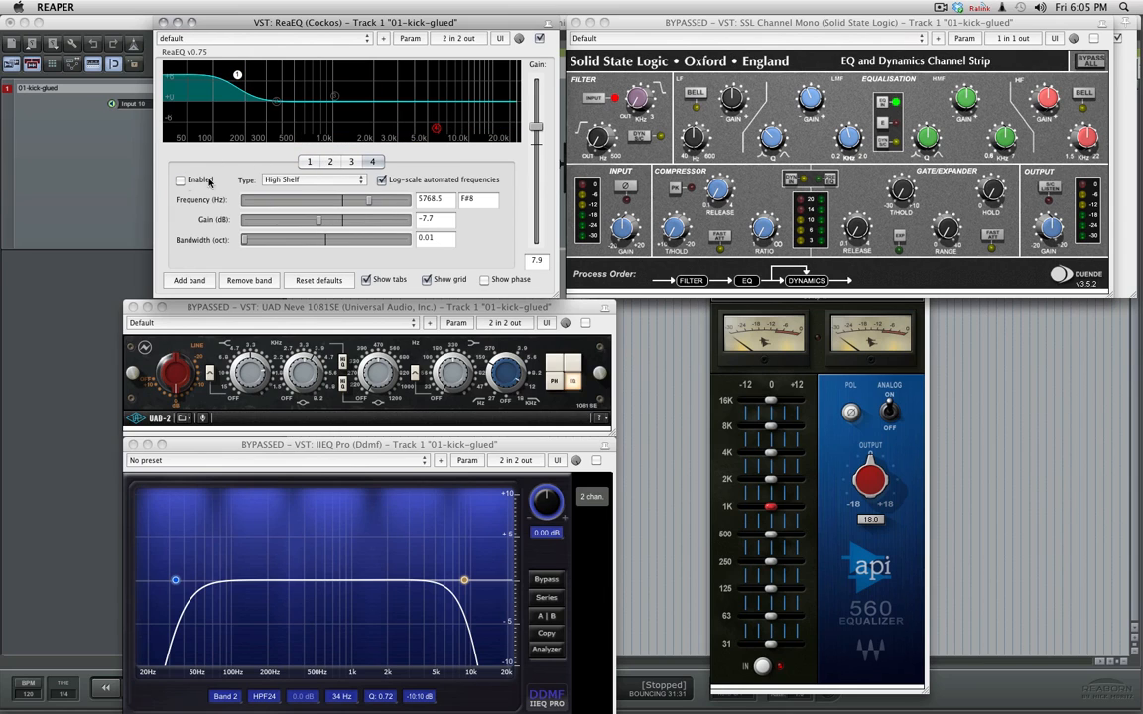
pyautogui.doubleClick(537, 128)
pyautogui.click(308, 161)
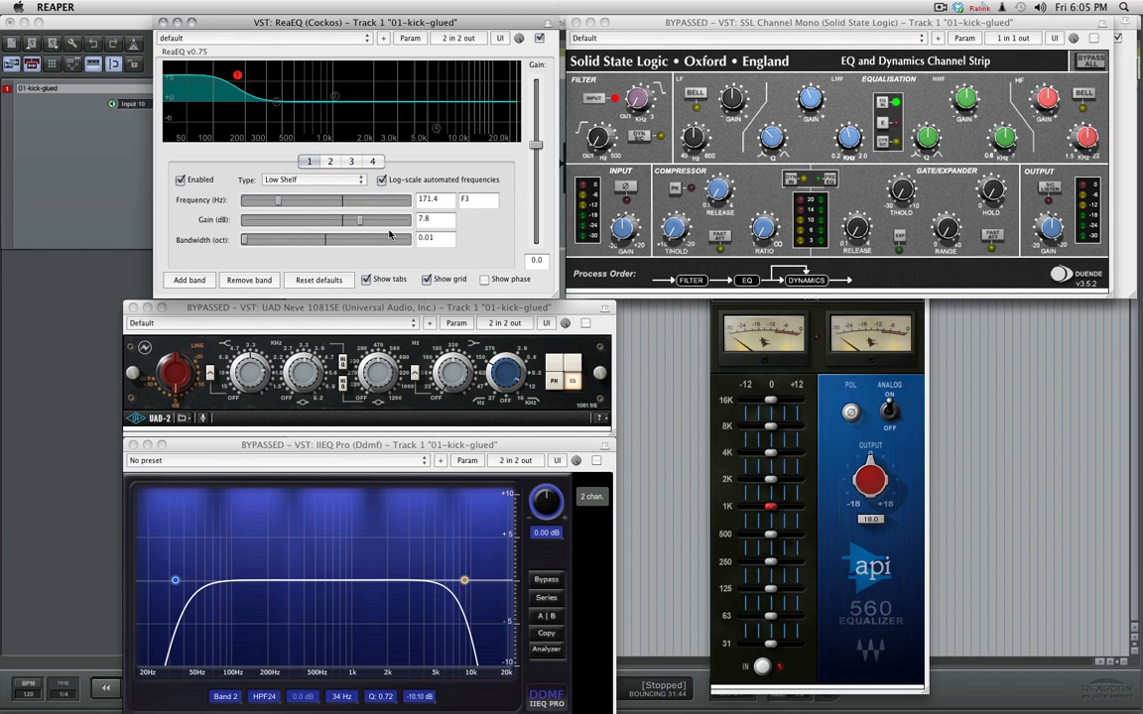
# - Start playback, swap low-shelf band 1 for high-shelf band 4, and raise ReaEQ's output gain to about 8.2 dB
pyautogui.press('space')
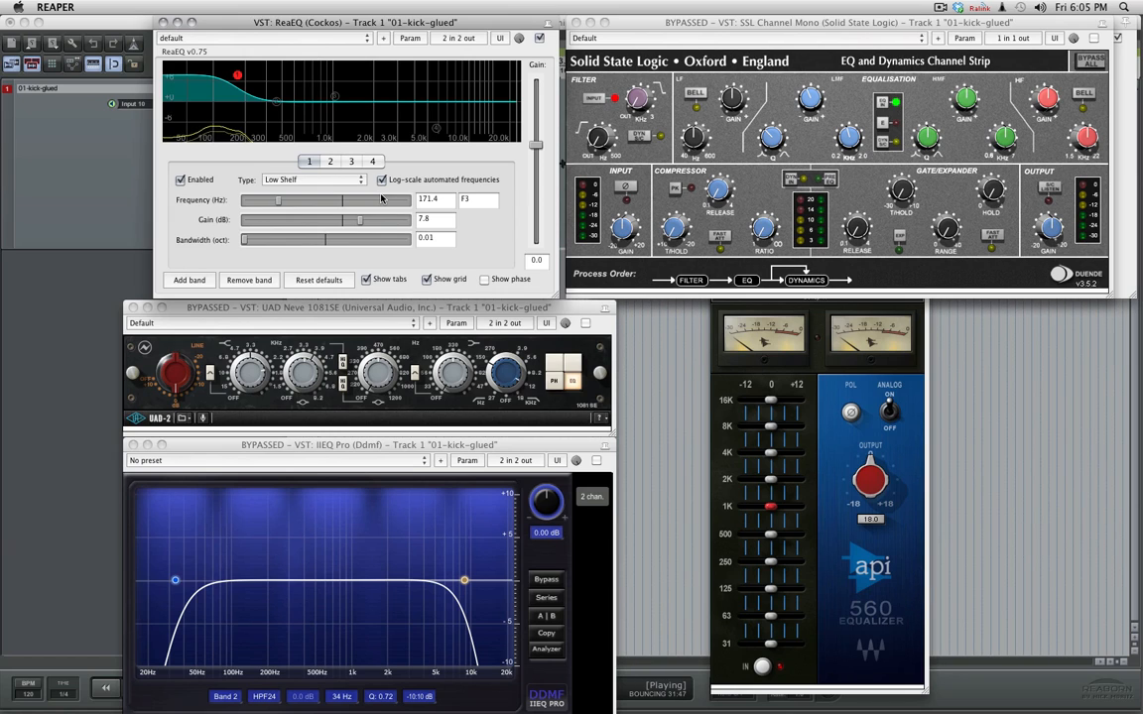
pyautogui.click(179, 181)
pyautogui.click(374, 162)
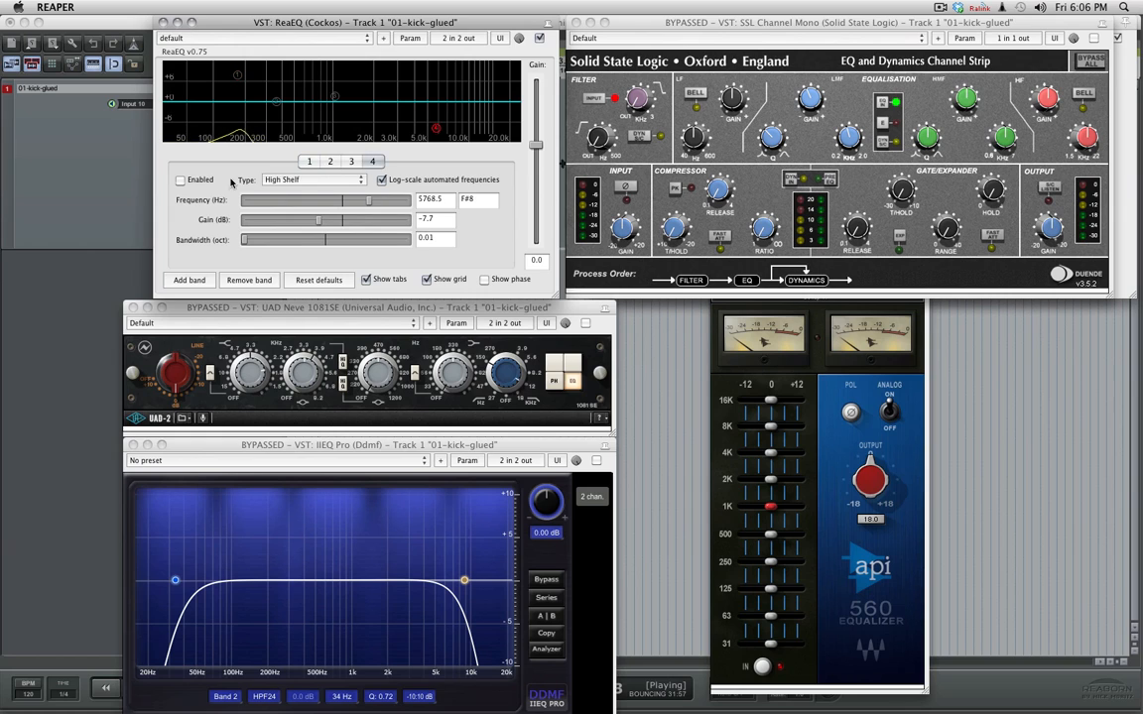
pyautogui.click(183, 184)
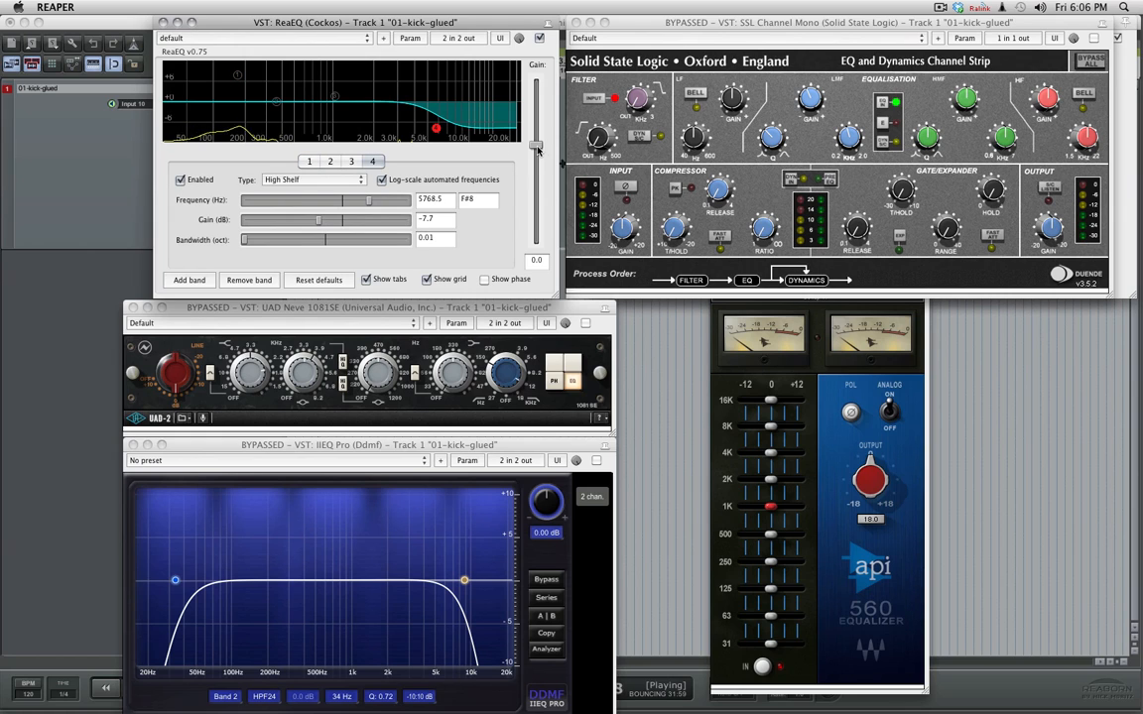
pyautogui.moveTo(536, 145); pyautogui.dragTo(543, 132)
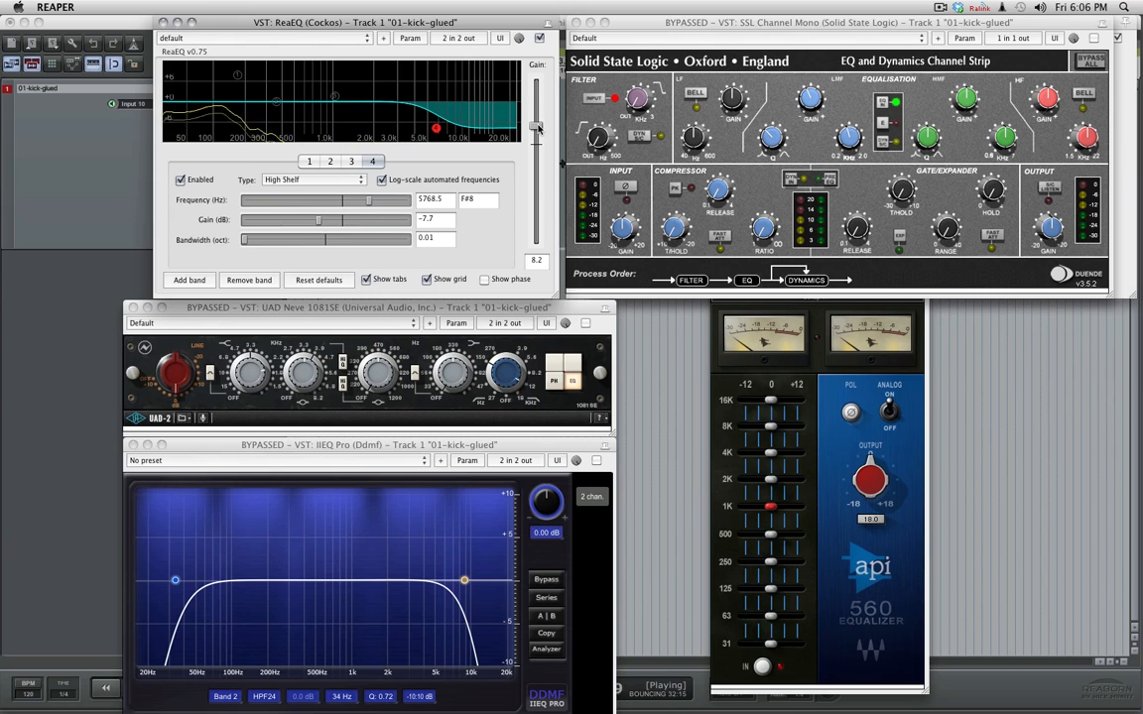
# - Reset ReaEQ's output gain to 0.0 dB, swap high-shelf band 4 back to low-shelf band 1, and stop playback after listening
pyautogui.doubleClick(538, 129)
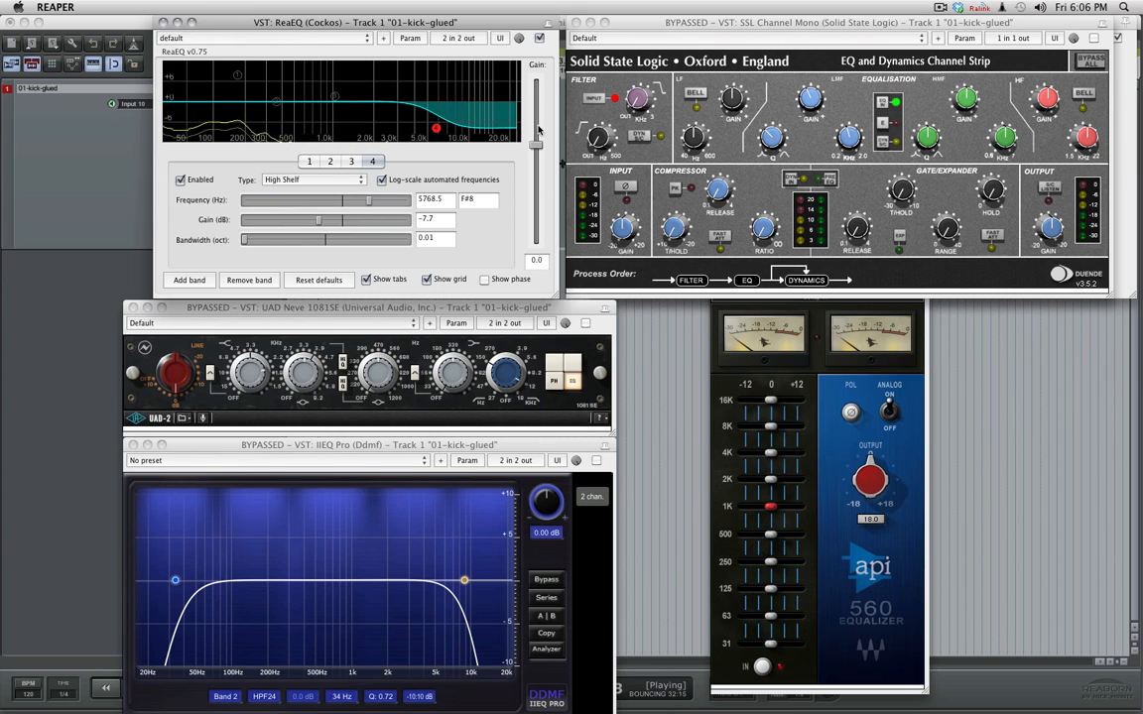
pyautogui.click(181, 180)
pyautogui.click(308, 161)
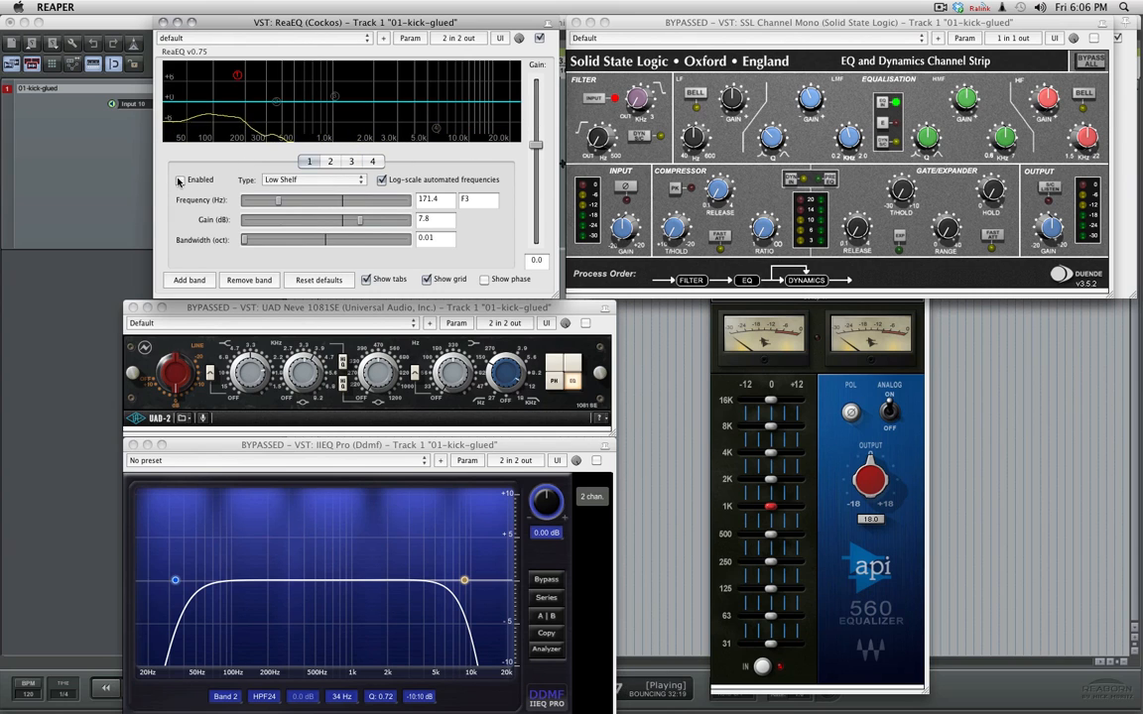
pyautogui.click(179, 181)
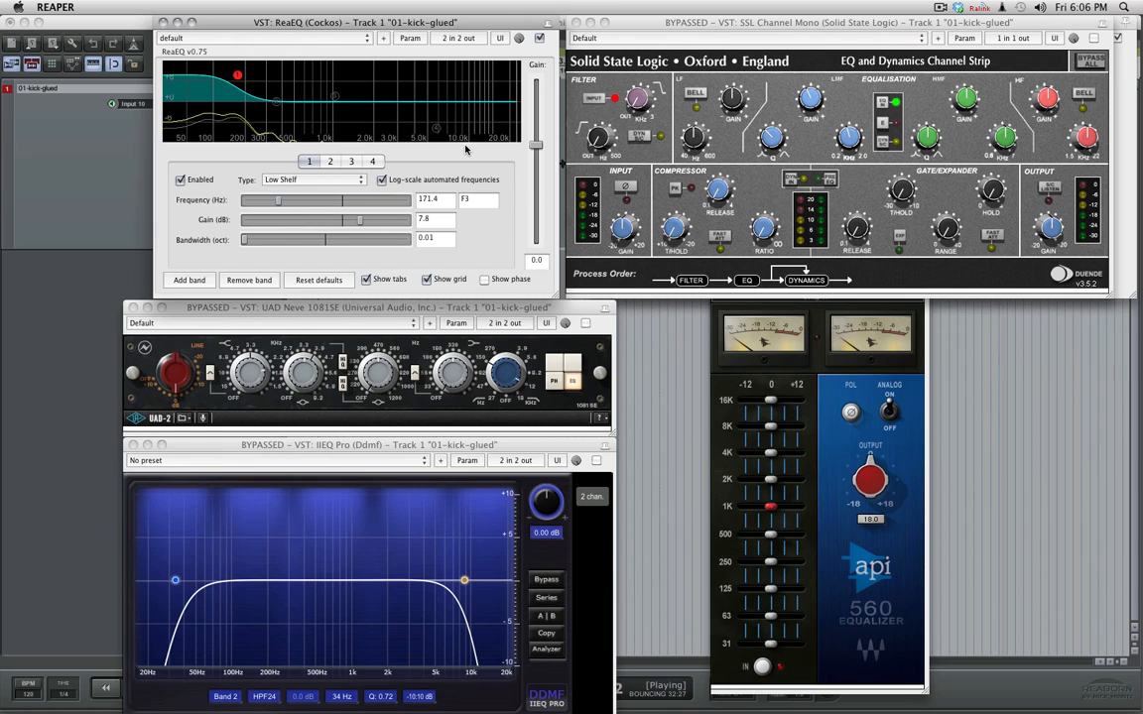
pyautogui.press('space')
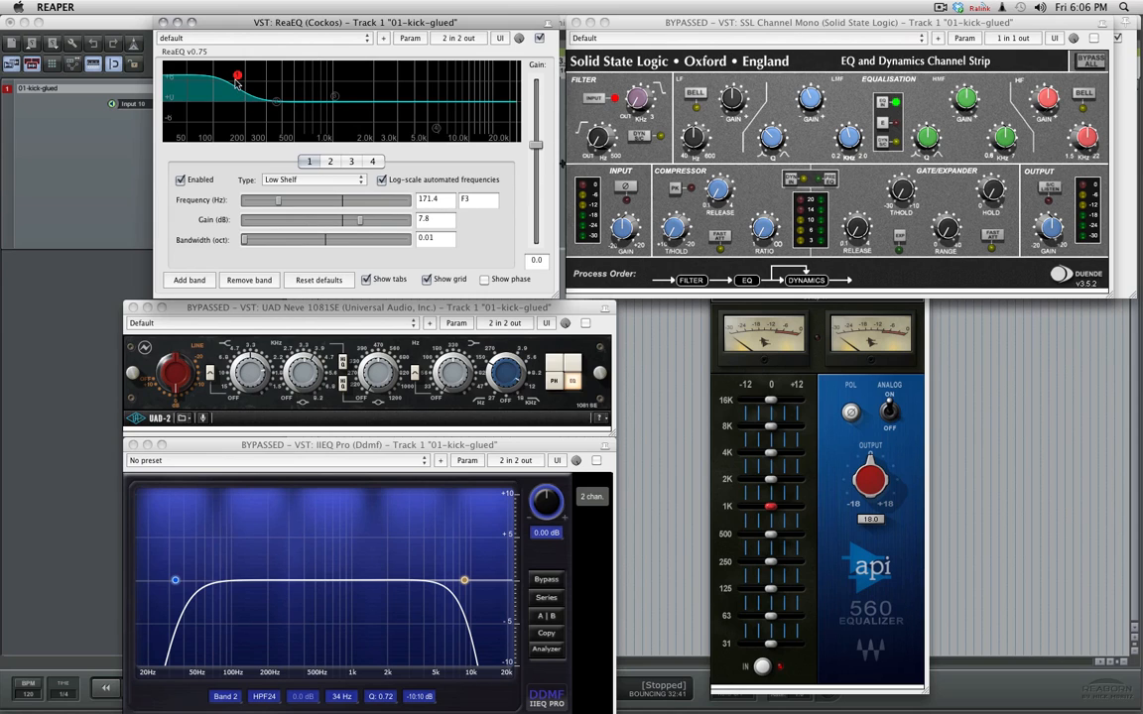
pyautogui.moveTo(237, 78)
pyautogui.click(682, 20)
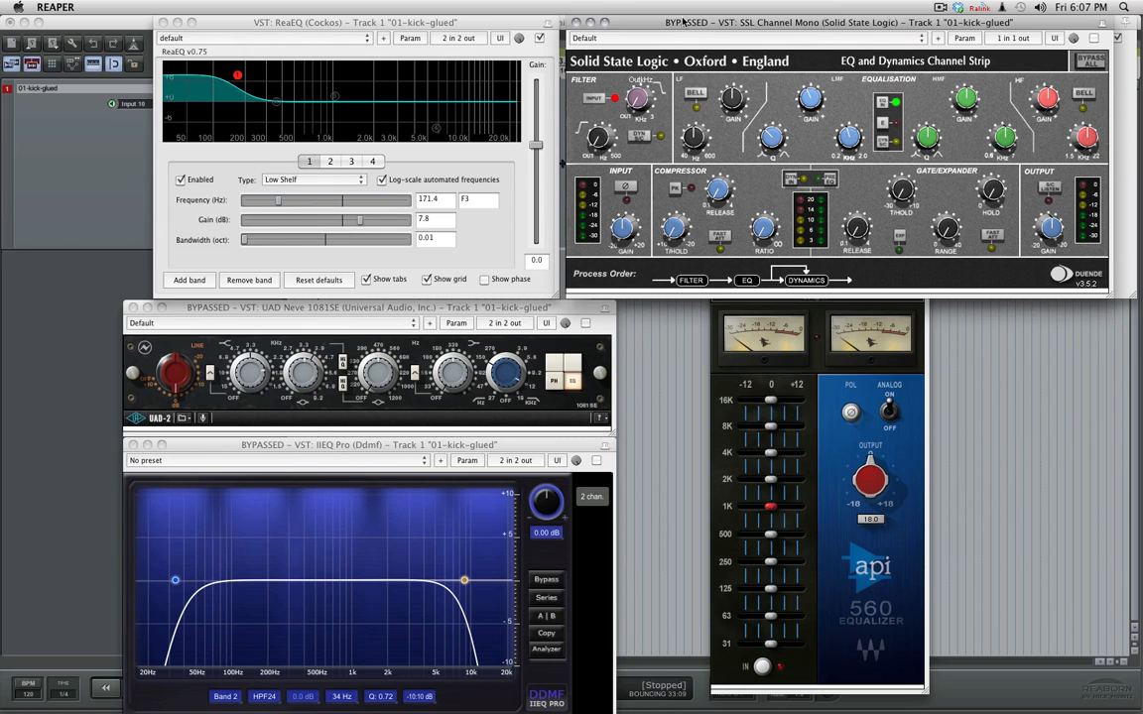
pyautogui.click(510, 24)
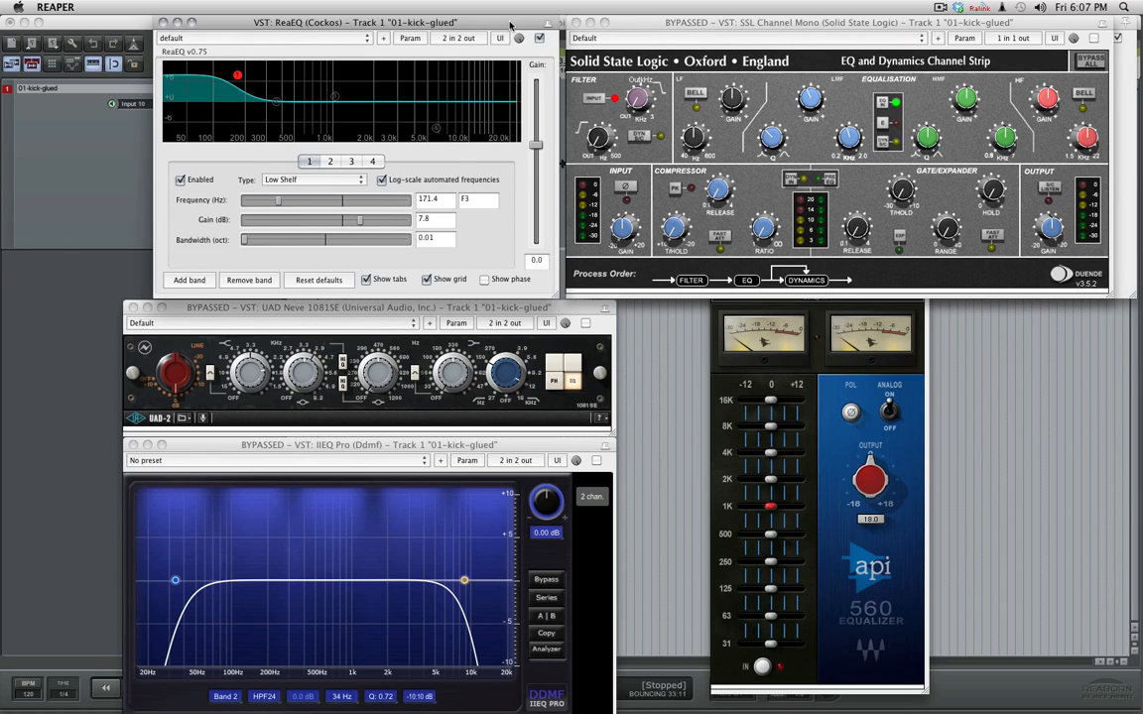
pyautogui.click(716, 24)
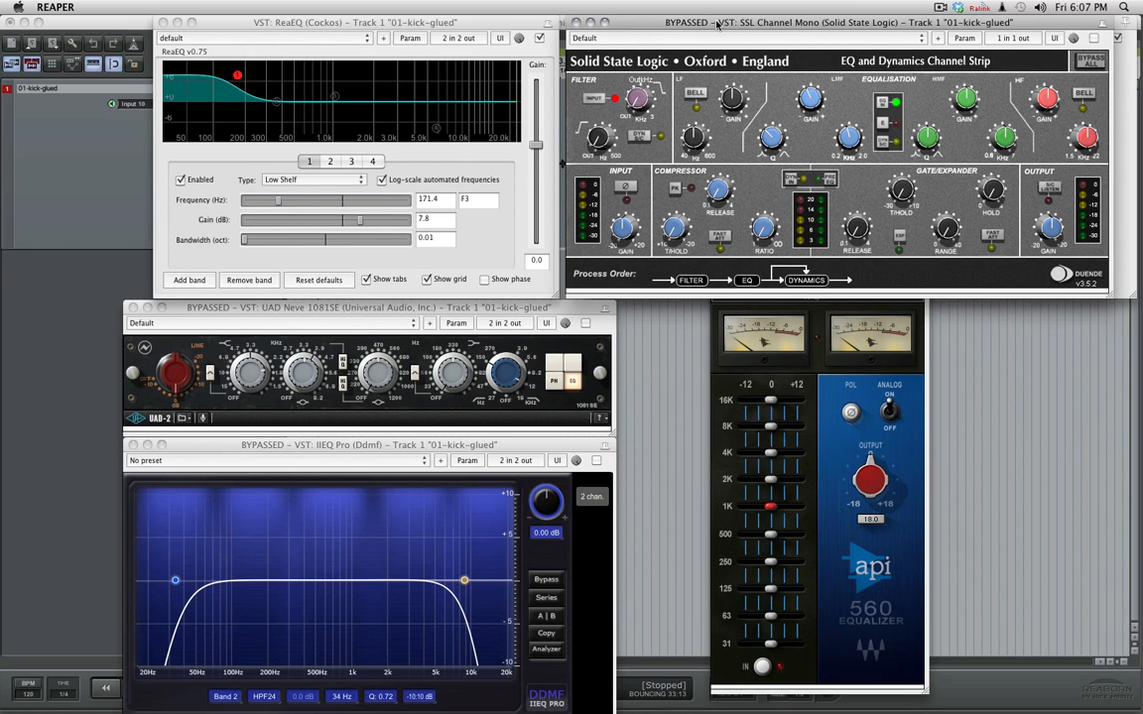